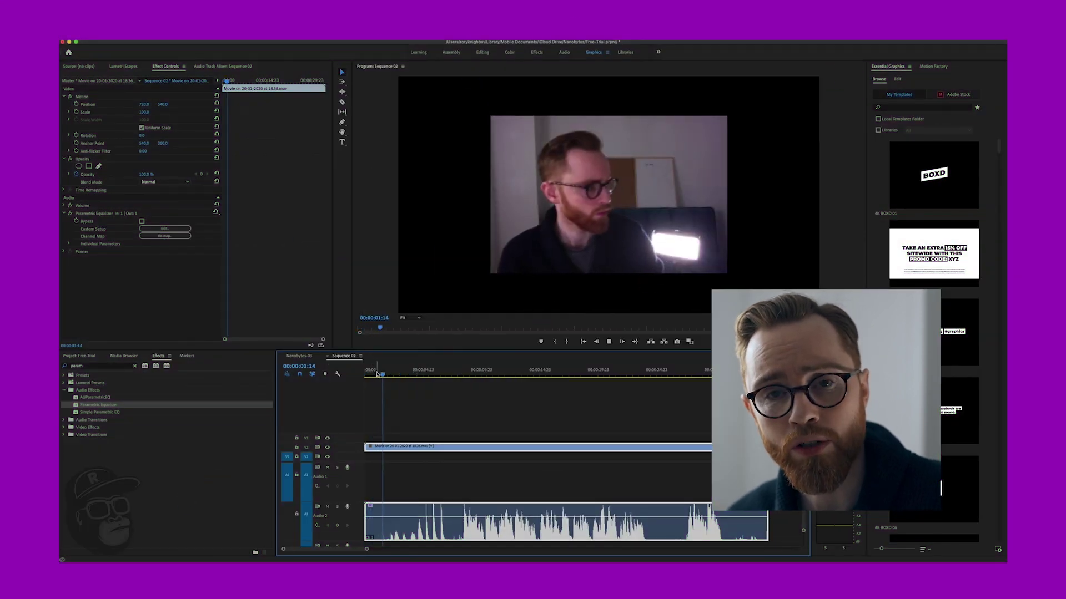
- Listen to the sequence from about 23 s, then open the Audio 2 clip's context menu
{"action": "left_click", "coordinate": [400, 376]}
{"action": "left_click_drag", "start_coordinate": [406, 377], "coordinate": [642, 375]}
{"action": "key", "text": "space"}
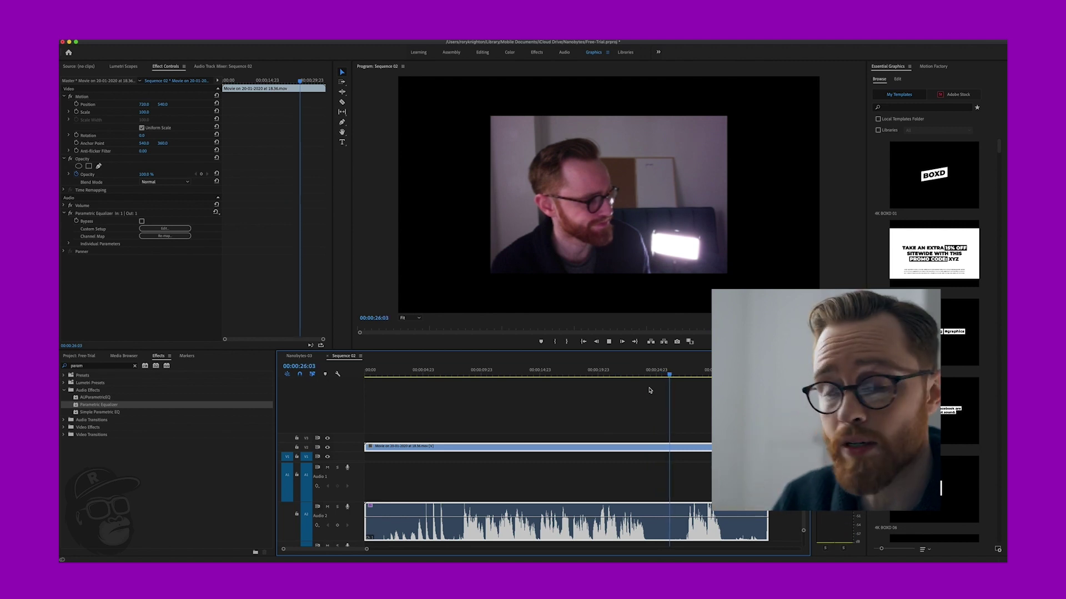
{"action": "right_click", "coordinate": [604, 525]}
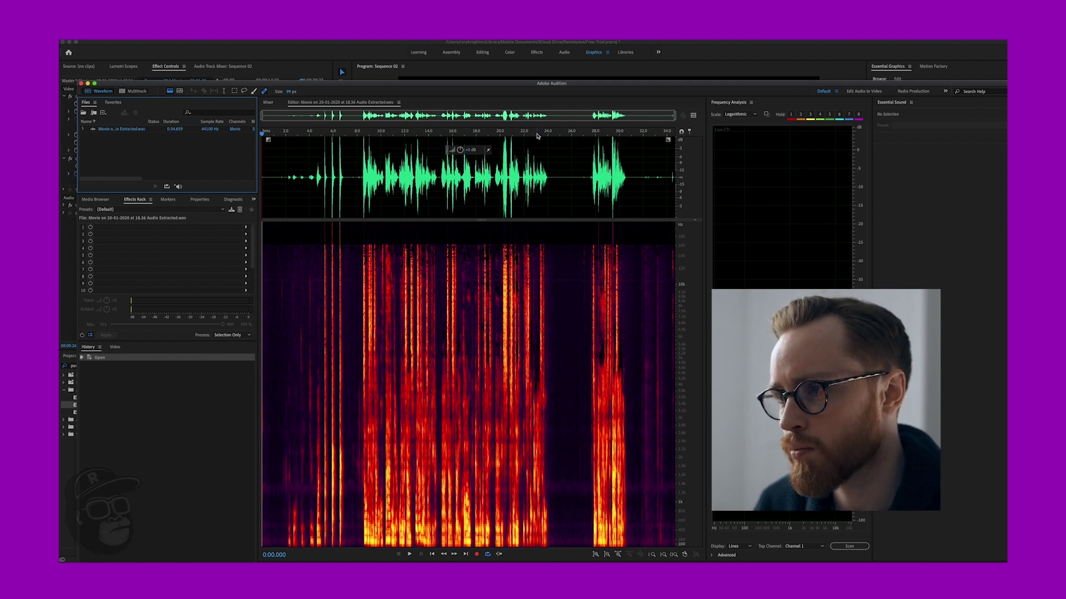
- Select the quiet gap around 24–27 seconds and capture it as a noise print
{"action": "left_click_drag", "start_coordinate": [551, 178], "coordinate": [590, 180]}
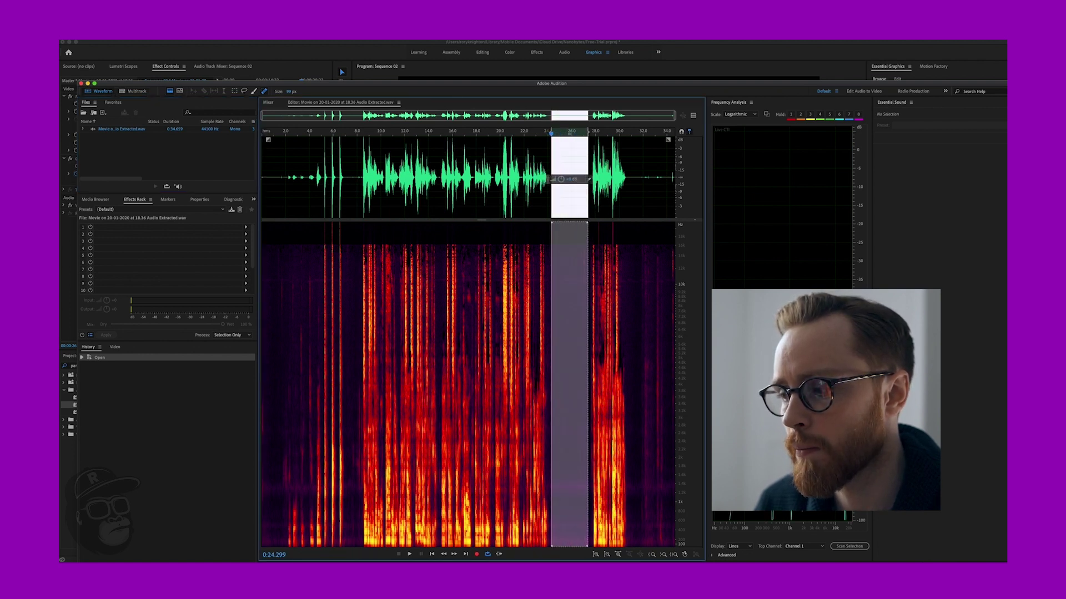
{"action": "left_click", "coordinate": [211, 39]}
{"action": "mouse_move", "coordinate": [261, 158]}
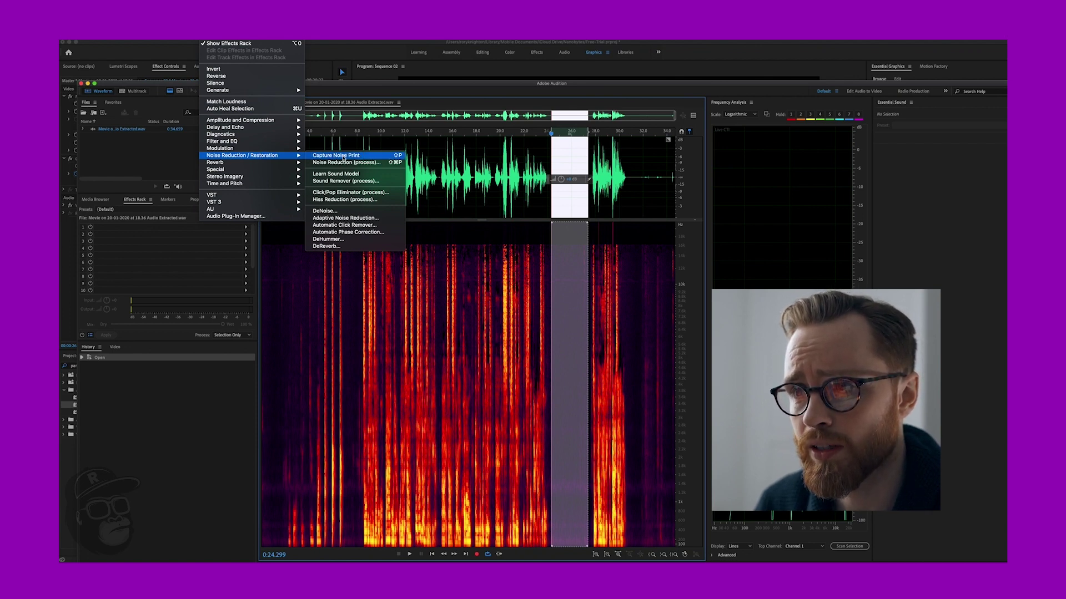
{"action": "left_click", "coordinate": [343, 158]}
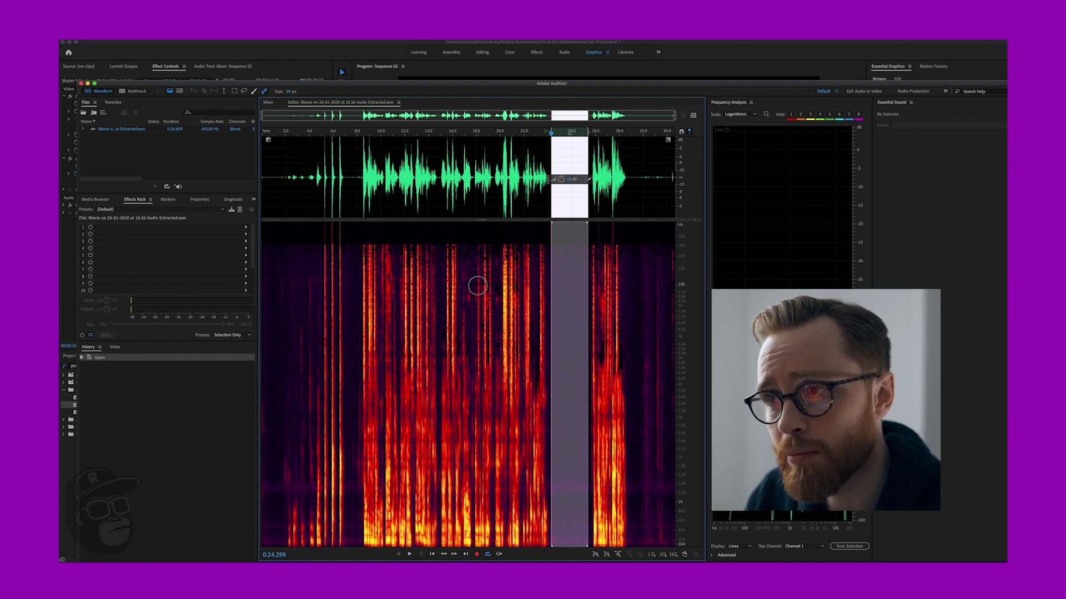
- Select the whole recording and bring up the Noise Reduction (process) effect
{"action": "key", "text": "super+a"}
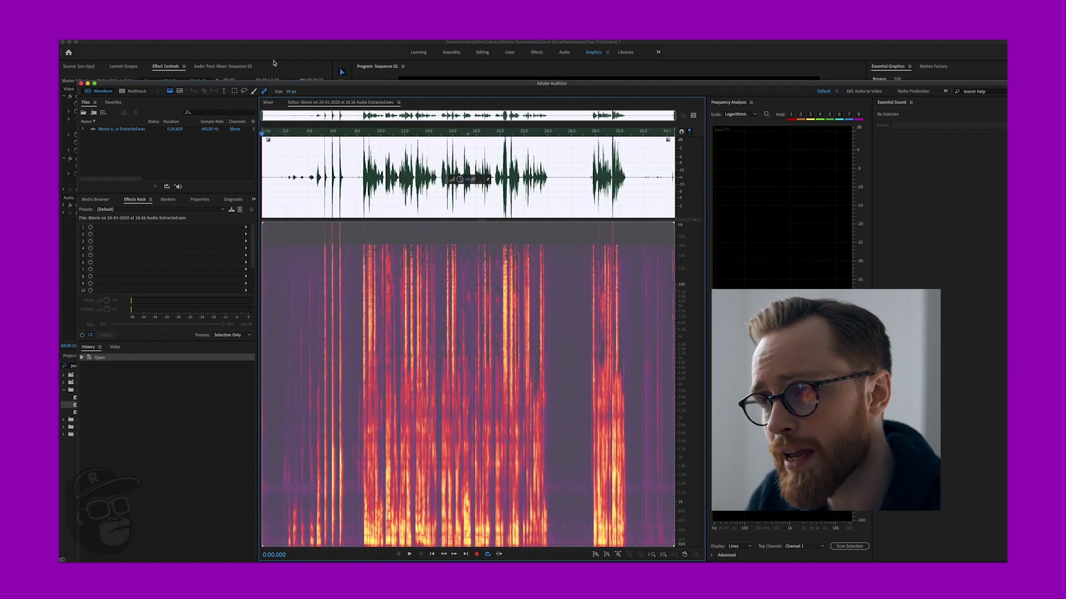
{"action": "left_click", "coordinate": [208, 39]}
{"action": "mouse_move", "coordinate": [245, 124]}
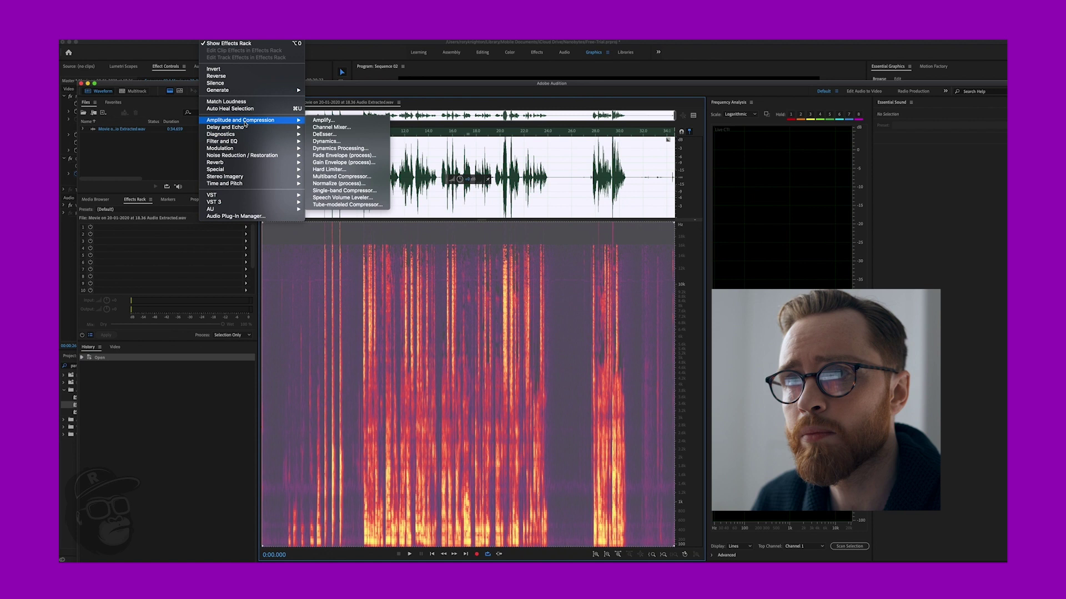
{"action": "mouse_move", "coordinate": [246, 157]}
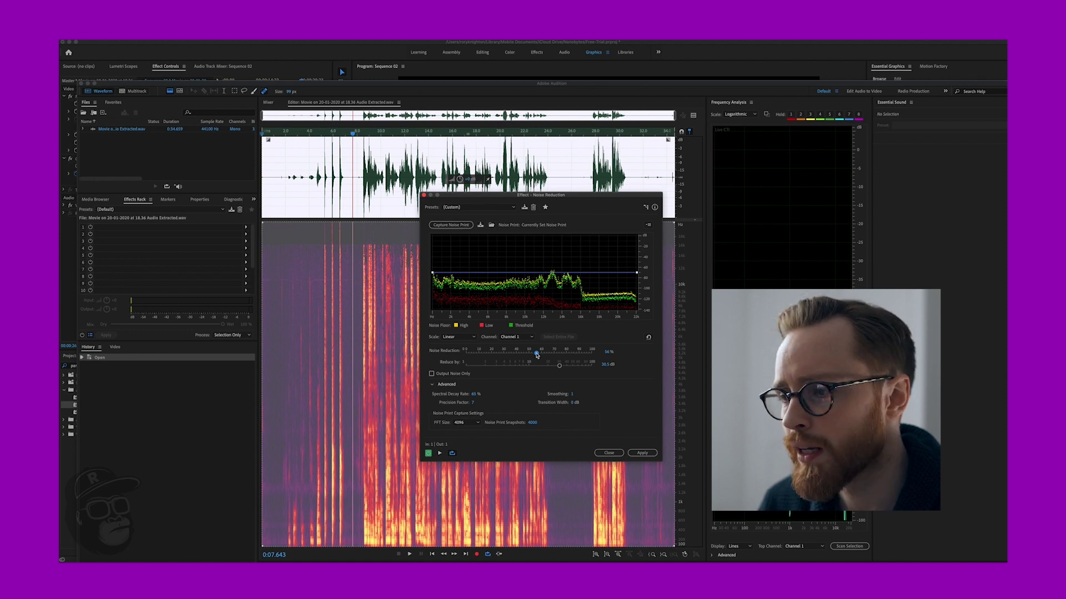
- Raise noise reduction to 68%, reshape the threshold curve, preview, and apply it
{"action": "left_click_drag", "start_coordinate": [538, 355], "coordinate": [552, 355]}
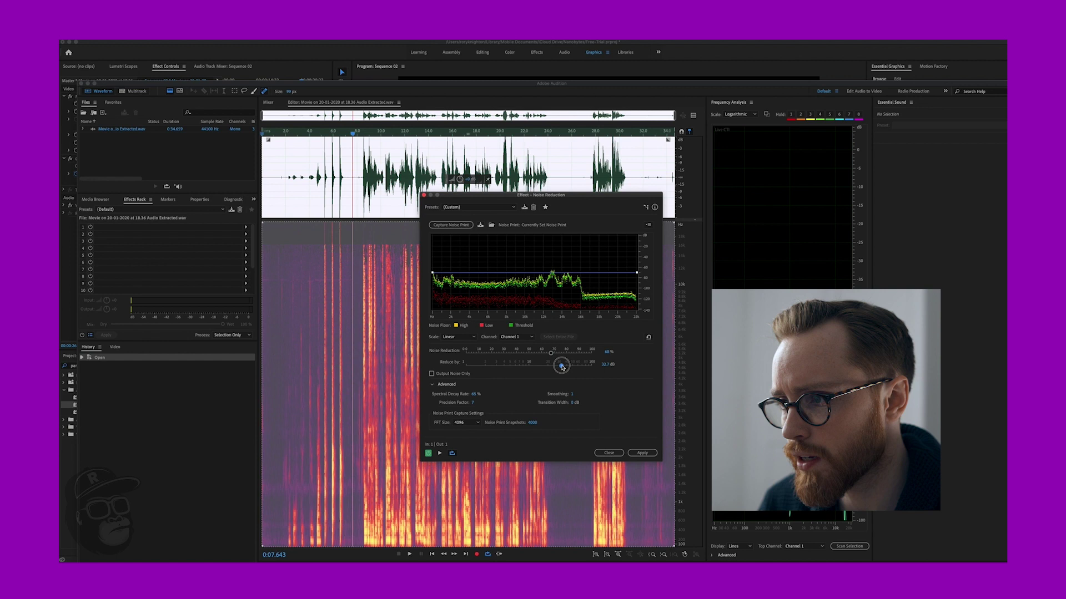
{"action": "left_click_drag", "start_coordinate": [546, 272], "coordinate": [544, 276]}
{"action": "left_click", "coordinate": [466, 276]}
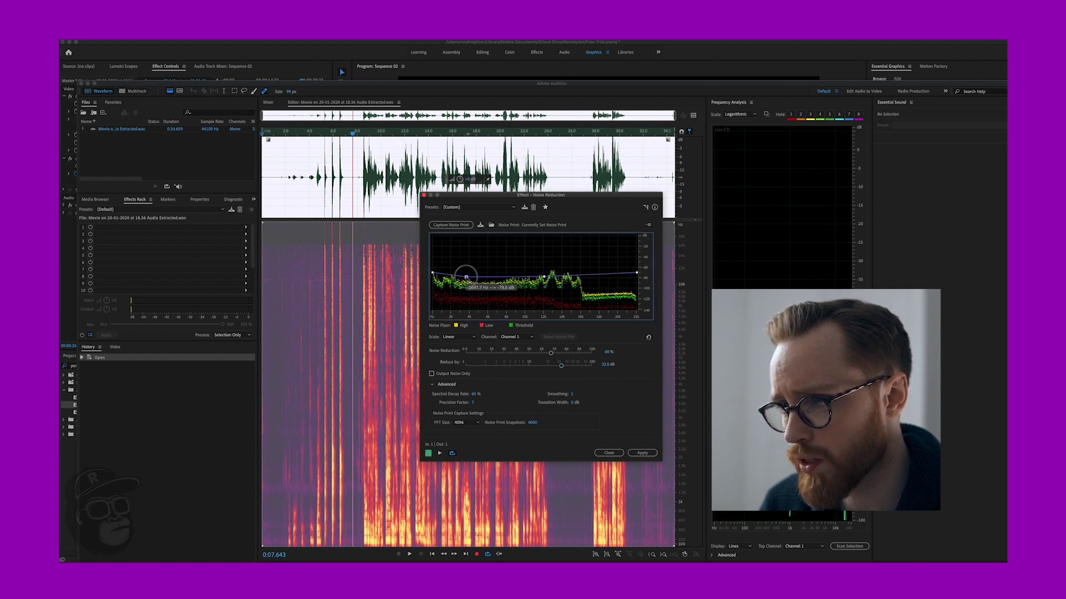
{"action": "key", "text": "space"}
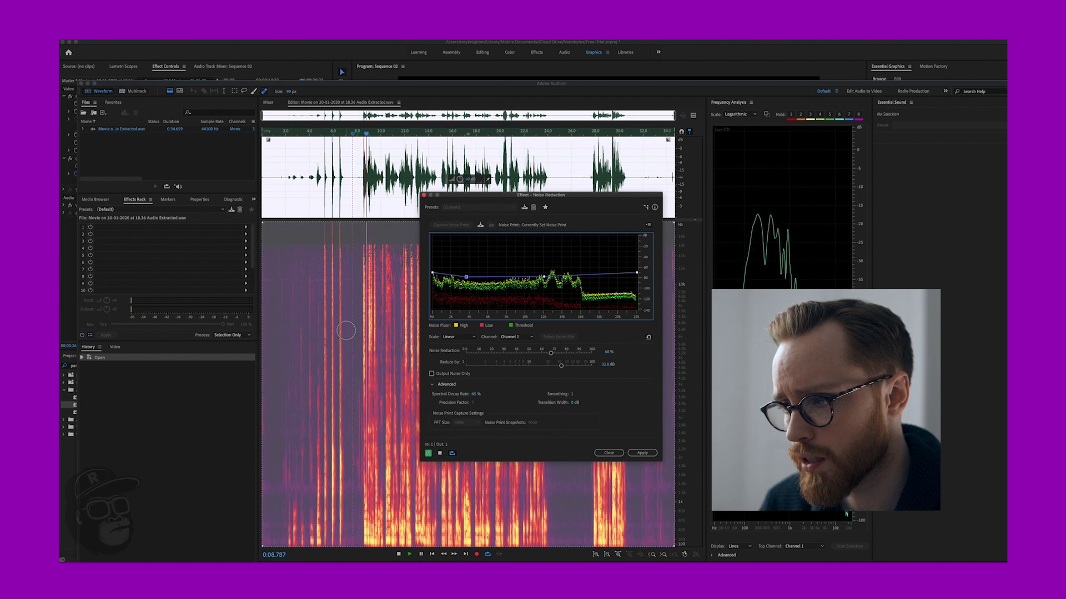
{"action": "key", "text": "space"}
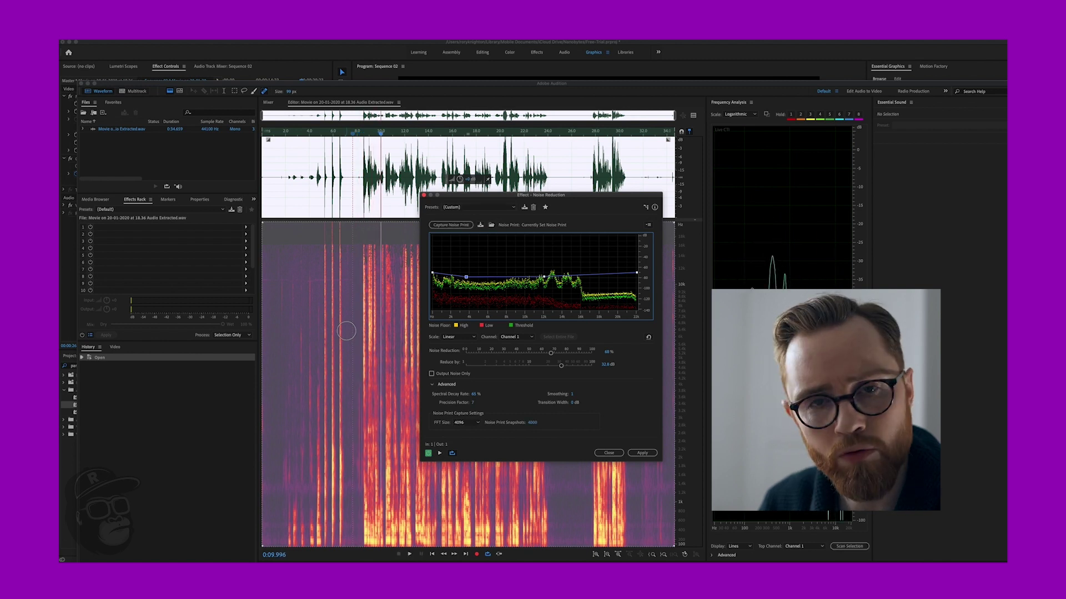
{"action": "left_click", "coordinate": [641, 453]}
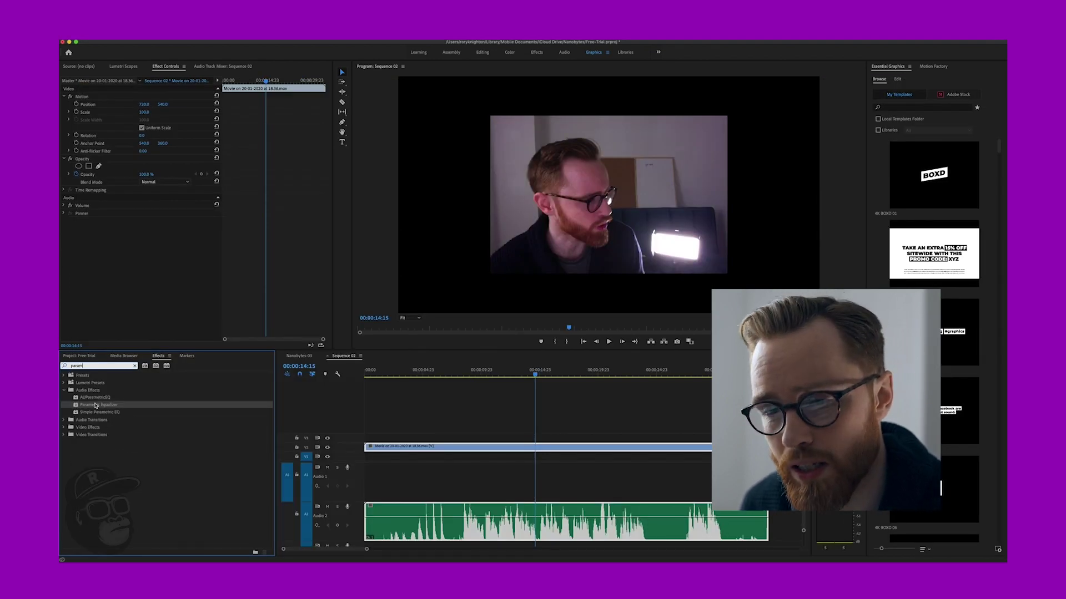
- Drop the Parametric Equalizer onto the Audio 2 clip and open its Custom Setup editor
{"action": "left_click", "coordinate": [96, 405]}
{"action": "left_click_drag", "start_coordinate": [80, 405], "coordinate": [436, 522]}
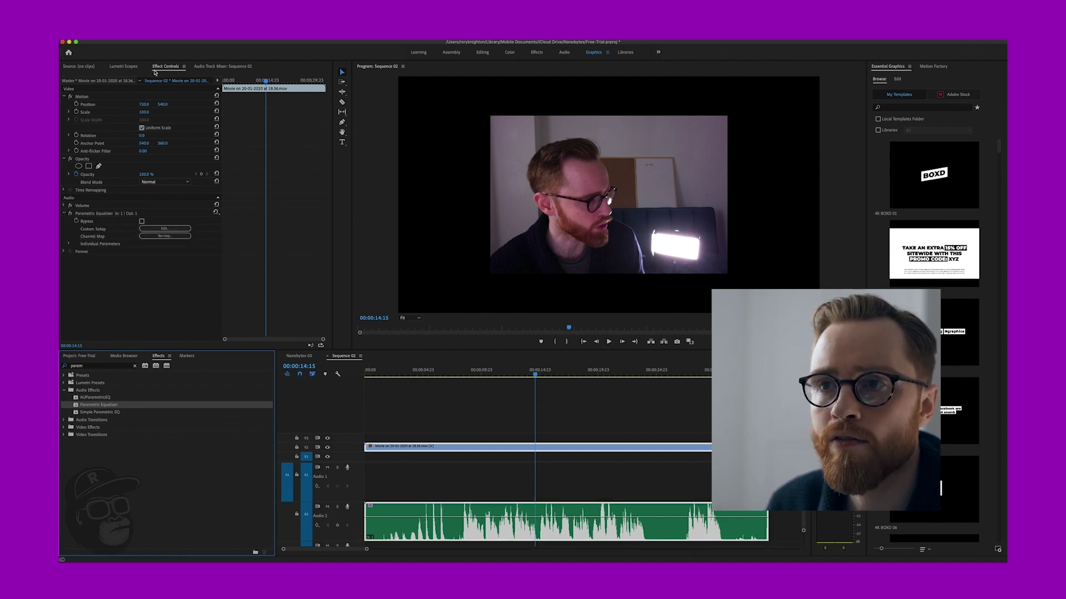
{"action": "left_click", "coordinate": [280, 35]}
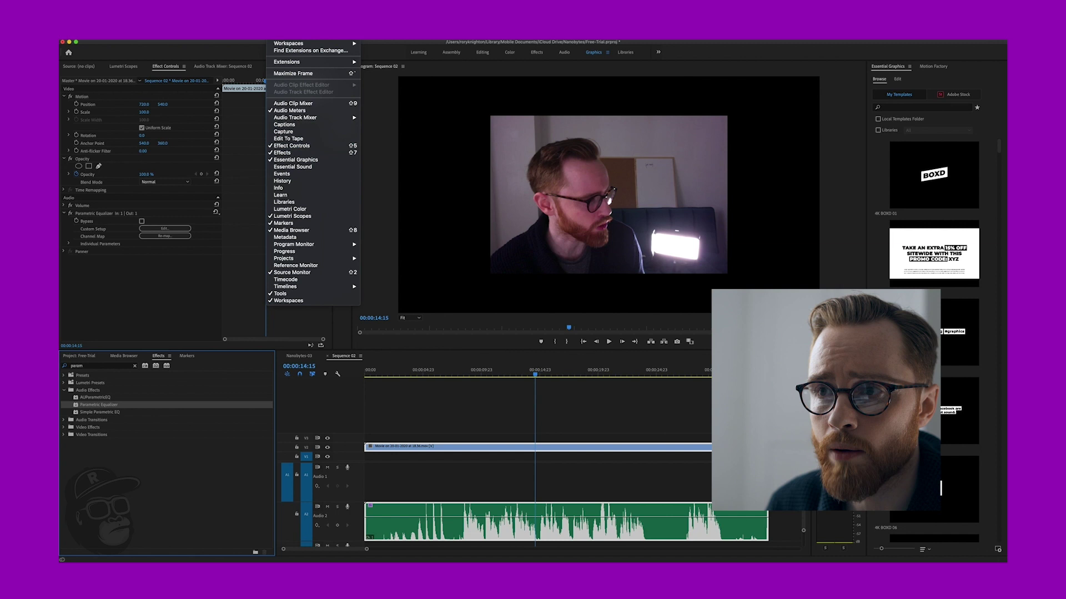
{"action": "left_click", "coordinate": [115, 118]}
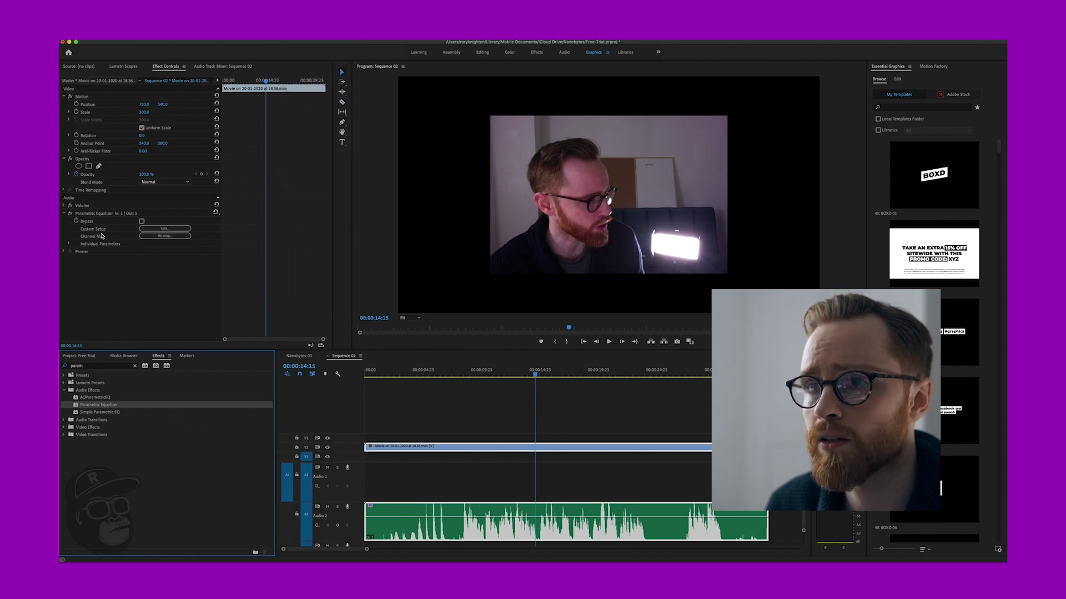
{"action": "left_click", "coordinate": [164, 230]}
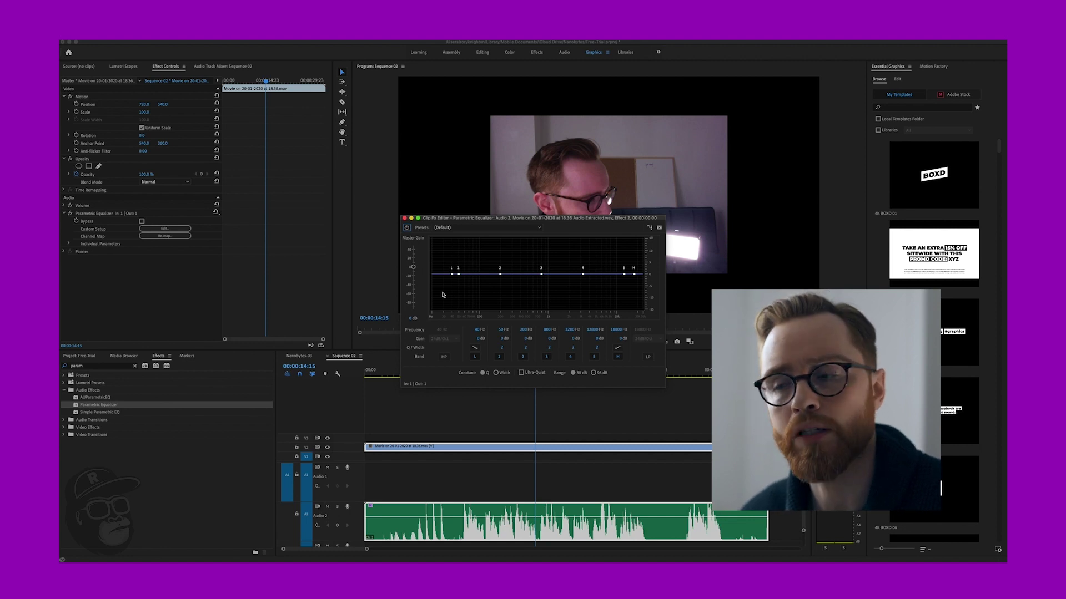
- Apply the Vocal Enhancer EQ preset and play the clip to hear it
{"action": "left_click", "coordinate": [443, 228]}
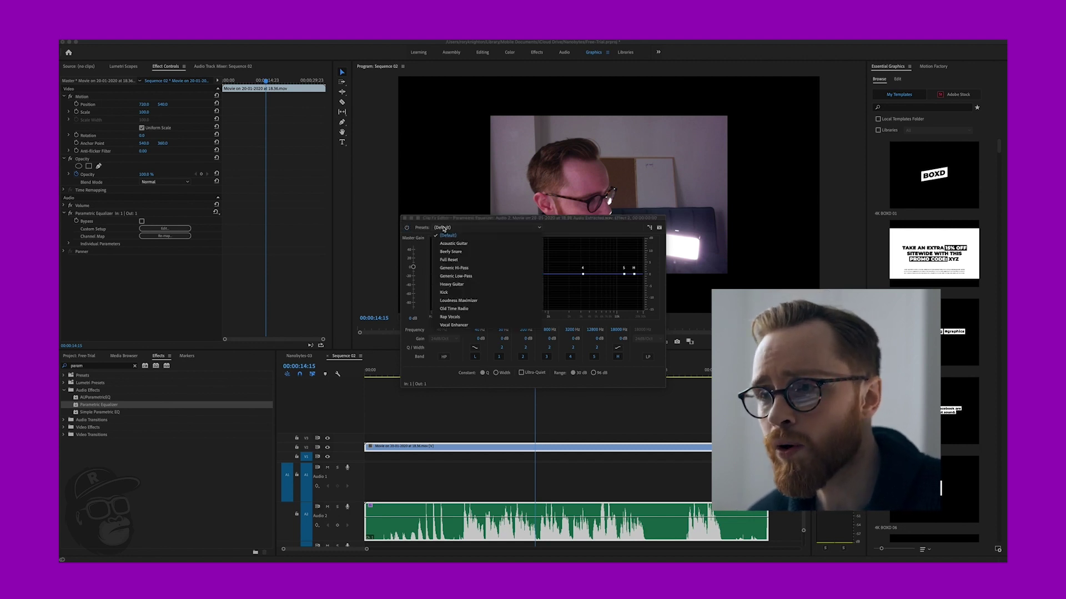
{"action": "left_click", "coordinate": [451, 325]}
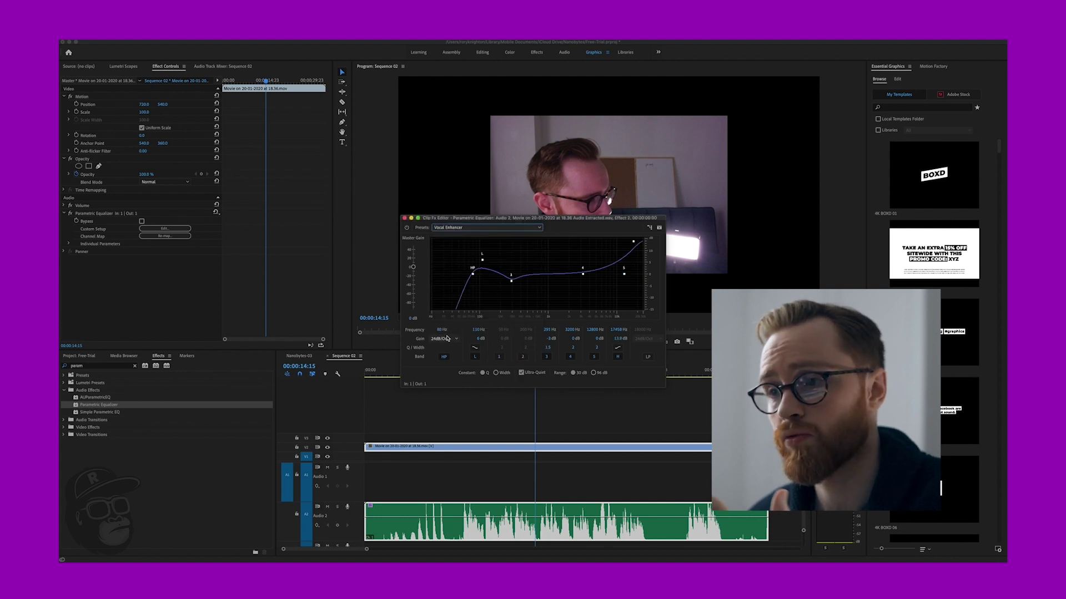
{"action": "key", "text": "space"}
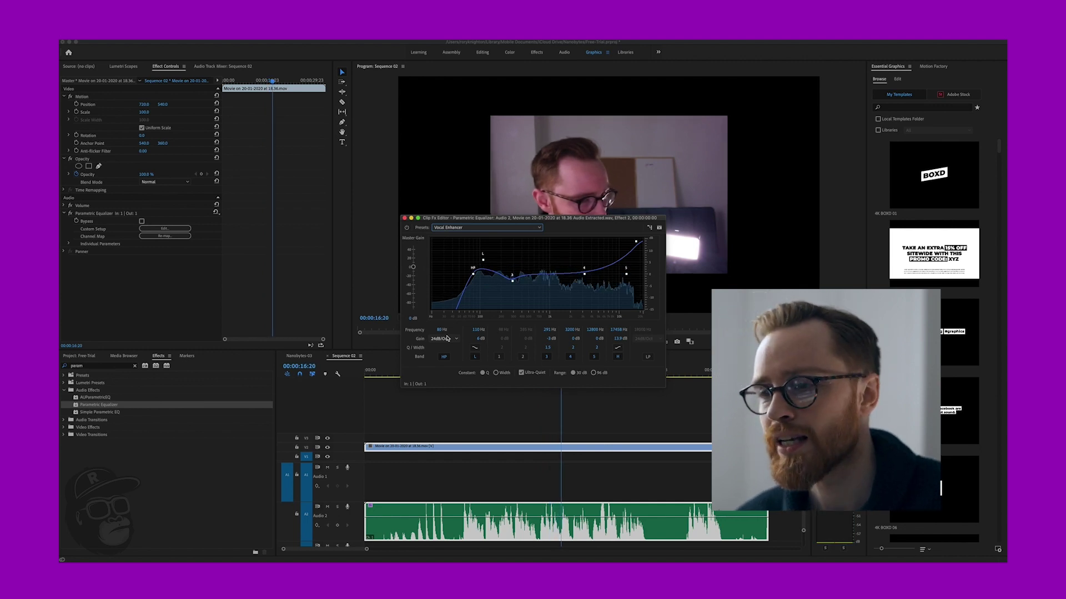
- Drag the high band down to about 6.2 kHz and cut band 3 to -6.5 dB near 299 Hz
{"action": "left_click", "coordinate": [438, 330]}
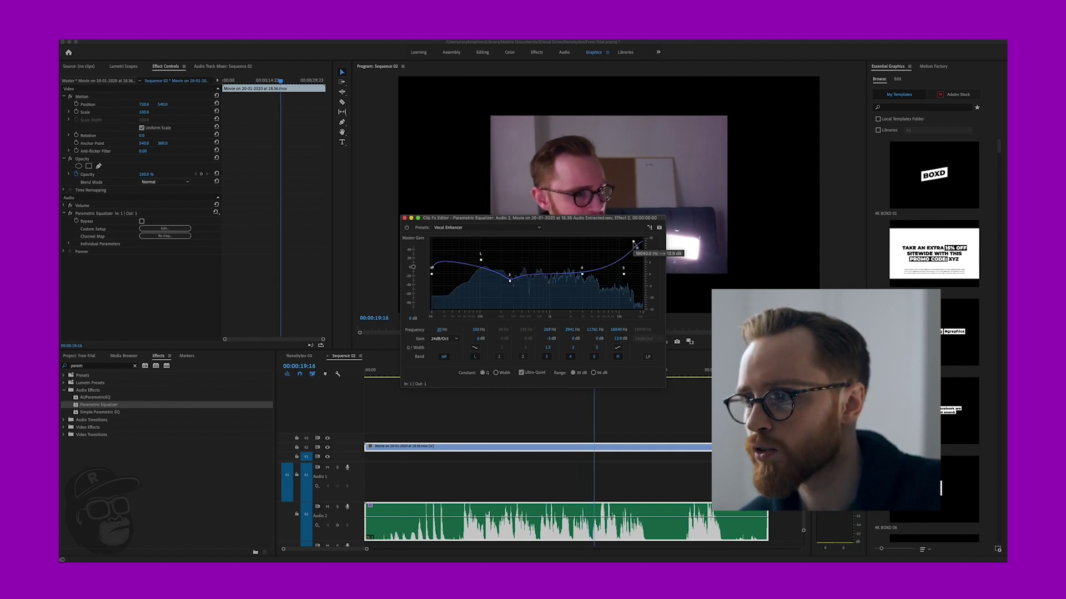
{"action": "left_click_drag", "start_coordinate": [633, 243], "coordinate": [623, 289]}
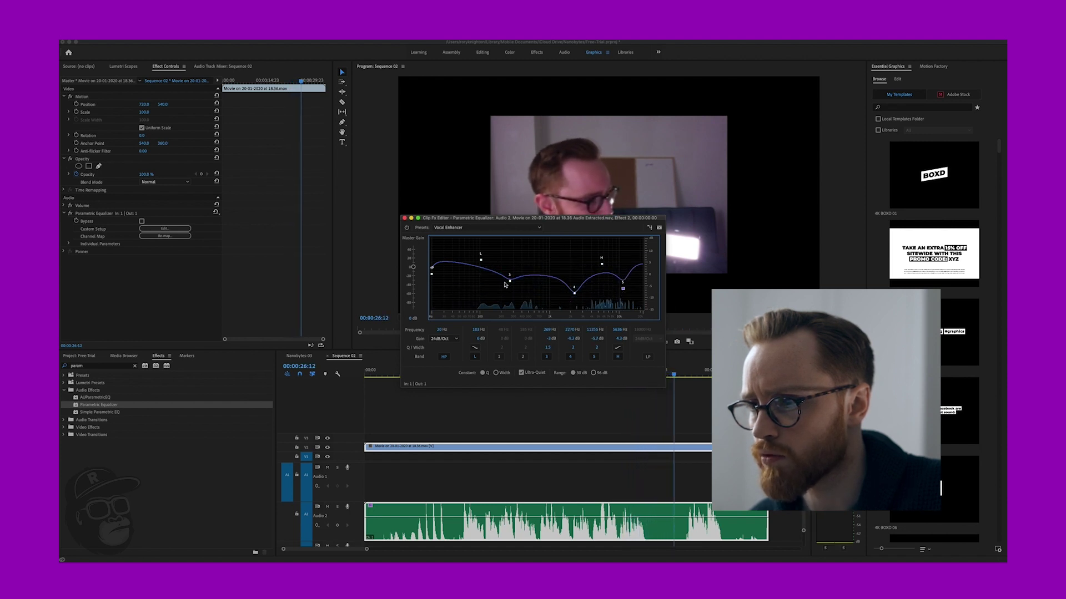
{"action": "left_click_drag", "start_coordinate": [509, 280], "coordinate": [574, 298]}
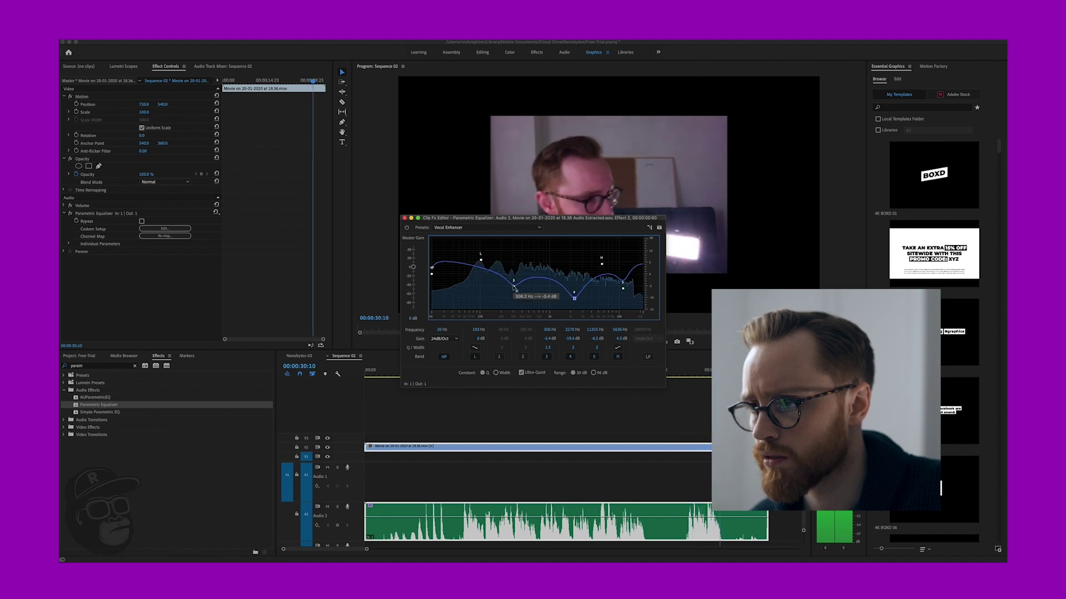
{"action": "left_click_drag", "start_coordinate": [514, 287], "coordinate": [513, 289]}
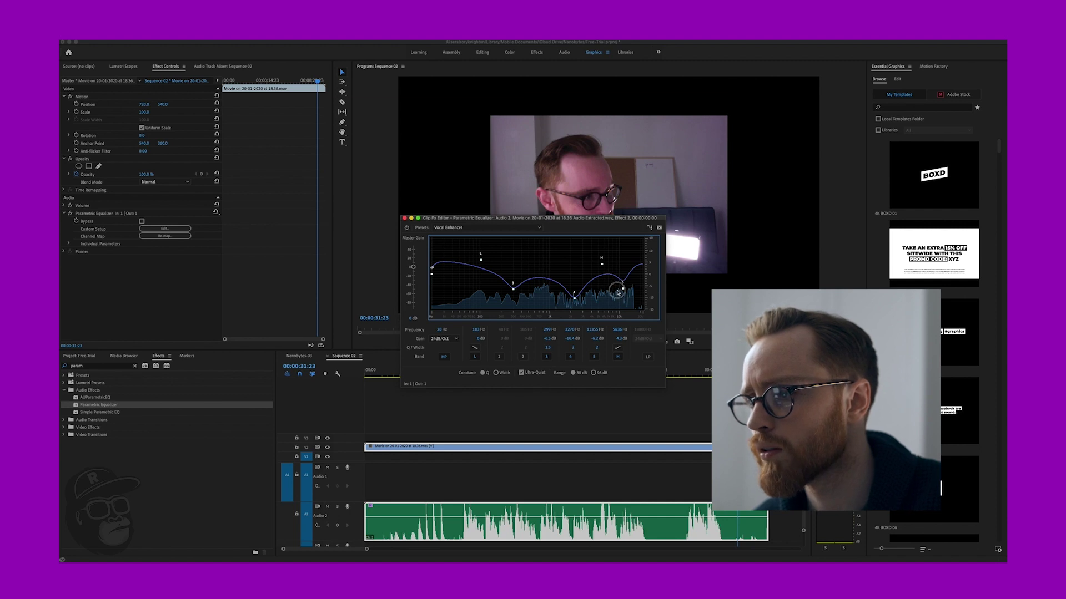
- Close the EQ editor, drop Multiband Compressor (found via 'mult') on Audio 2, and open its editor
{"action": "left_click", "coordinate": [404, 218]}
{"action": "left_click", "coordinate": [71, 363]}
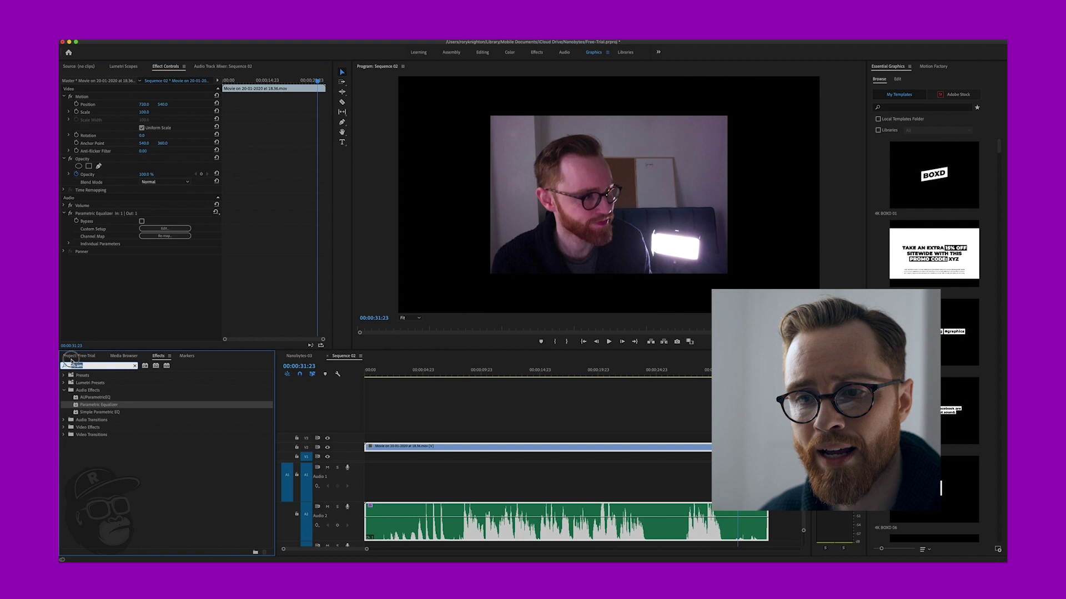
{"action": "type", "text": "mult"}
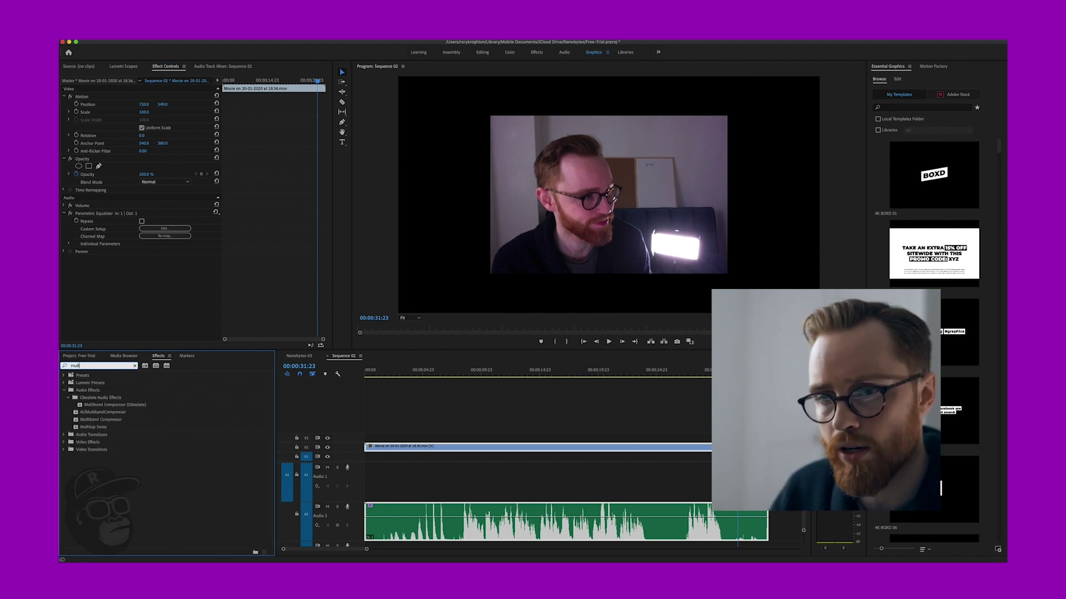
{"action": "left_click", "coordinate": [77, 413]}
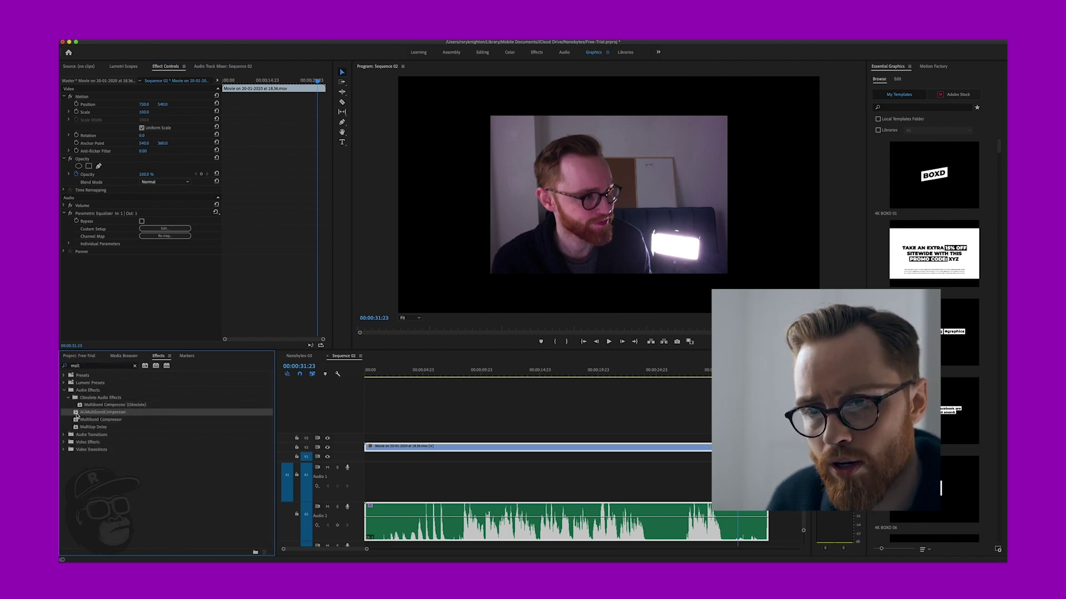
{"action": "left_click_drag", "start_coordinate": [82, 423], "coordinate": [460, 526]}
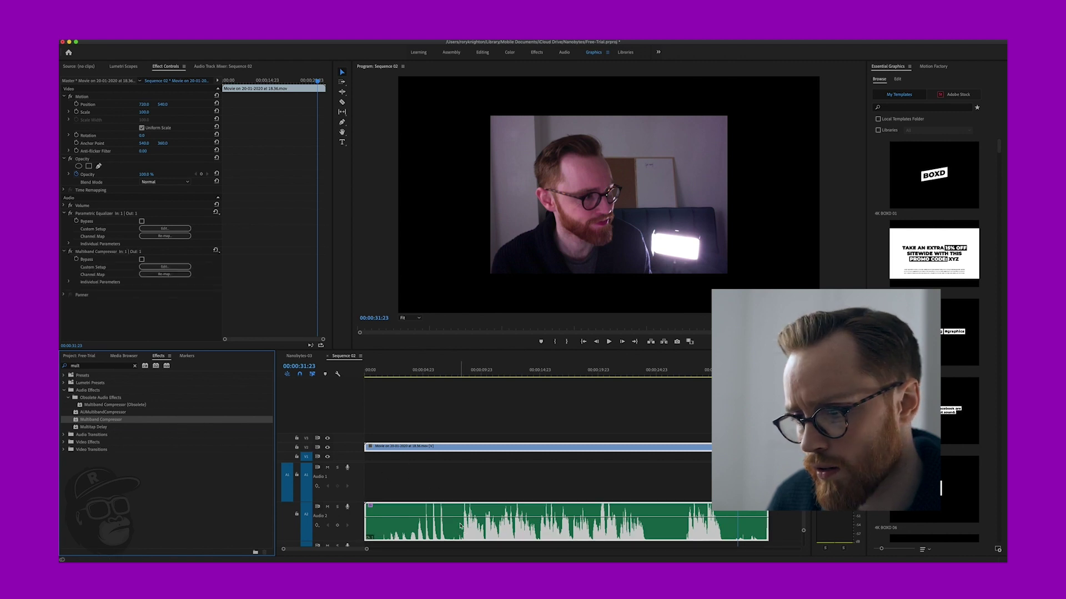
{"action": "left_click", "coordinate": [166, 269]}
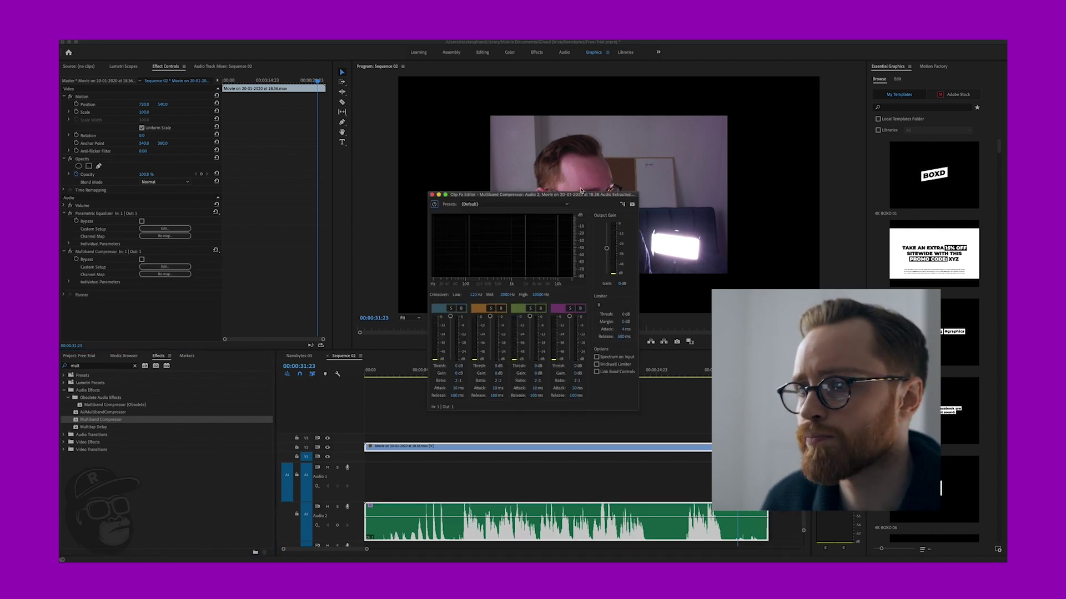
- Try Classical Master and Broadcast (output gain -4 dB) during playback, then choose Enhance Lows
{"action": "left_click", "coordinate": [544, 204]}
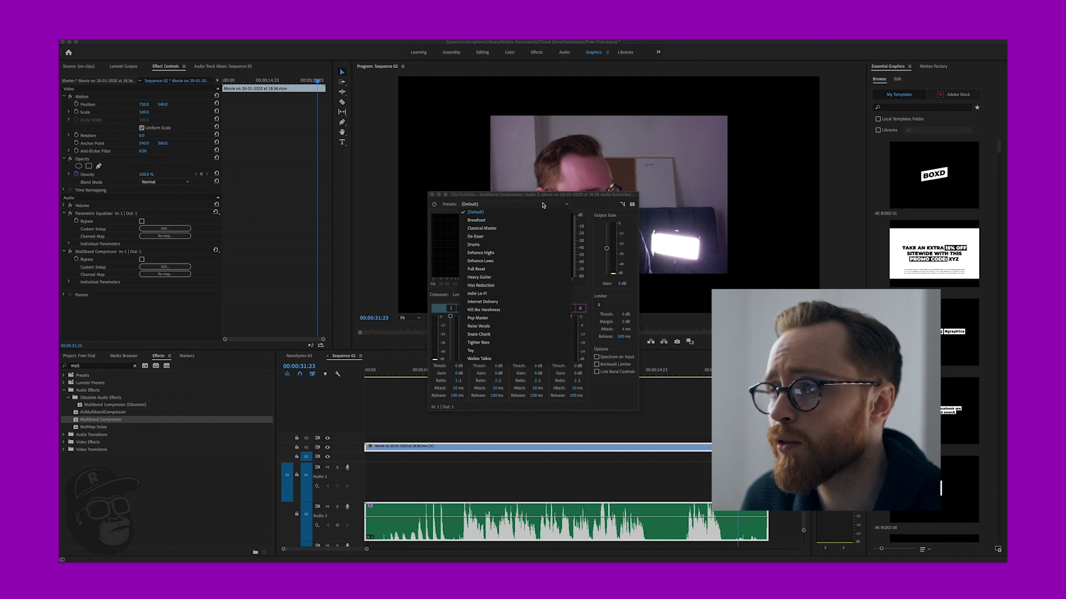
{"action": "left_click", "coordinate": [511, 231]}
{"action": "left_click", "coordinate": [480, 204]}
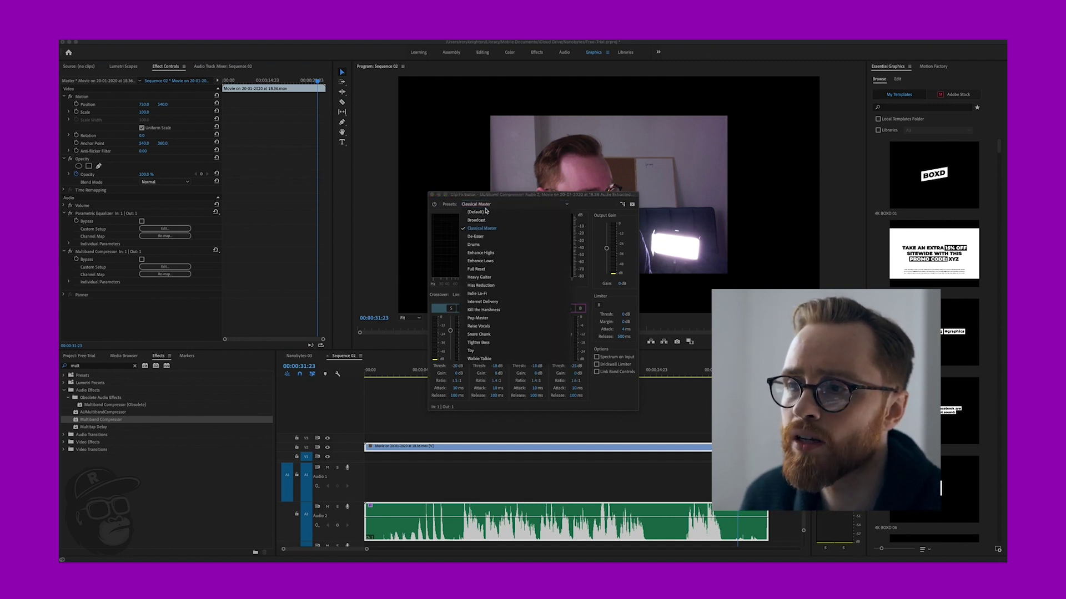
{"action": "left_click", "coordinate": [500, 221]}
{"action": "key", "text": "space"}
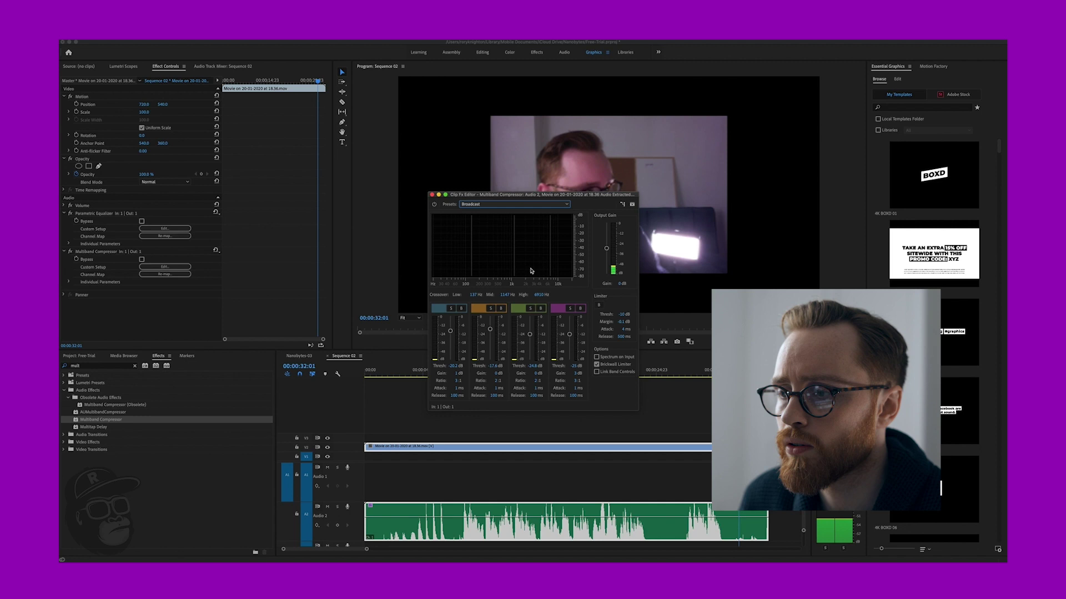
{"action": "left_click_drag", "start_coordinate": [606, 248], "coordinate": [605, 270]}
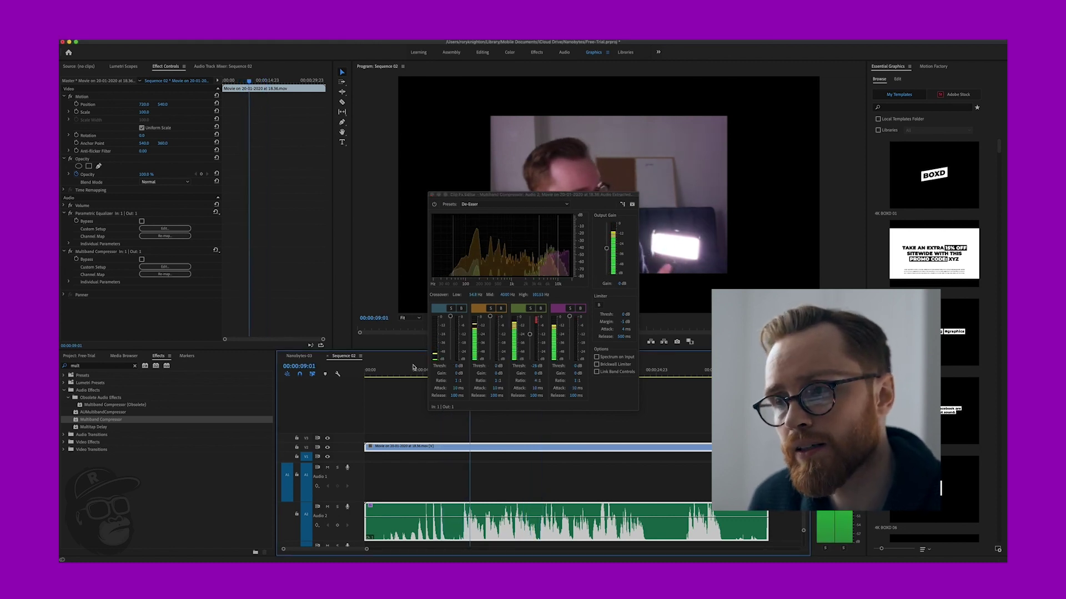
{"action": "left_click", "coordinate": [498, 204]}
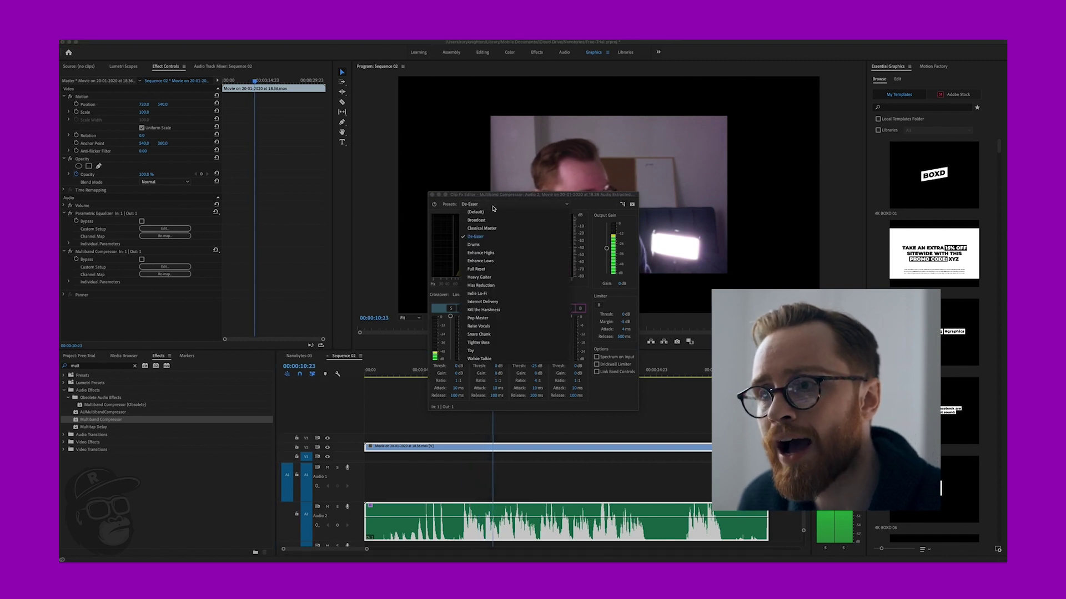
{"action": "left_click", "coordinate": [504, 261]}
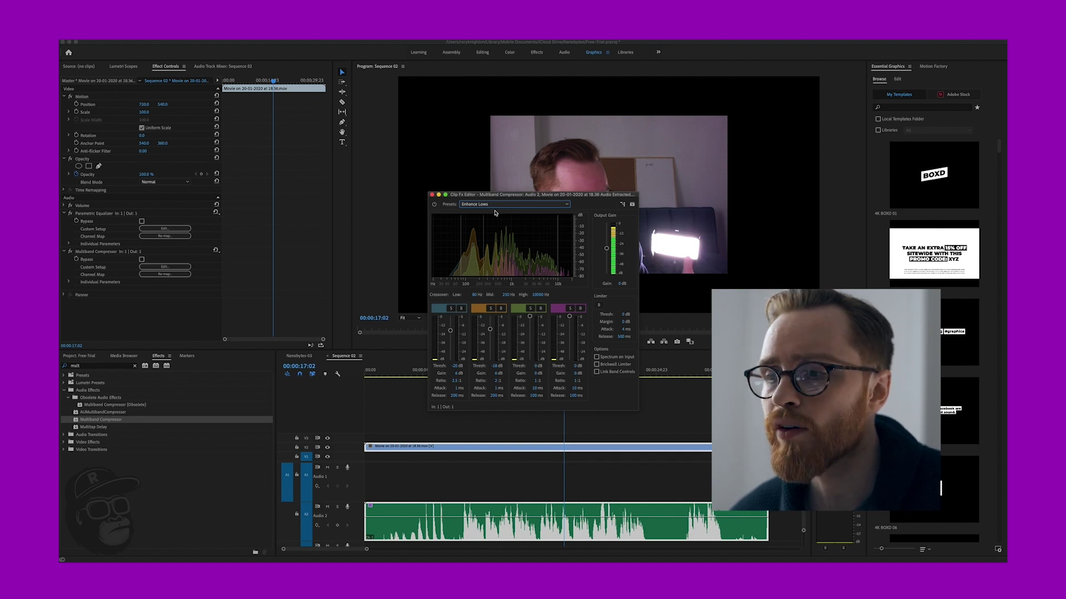
- Compare Enhance Highs, return to Enhance Lows, and lower band 3's threshold to -9 dB
{"action": "left_click", "coordinate": [496, 206]}
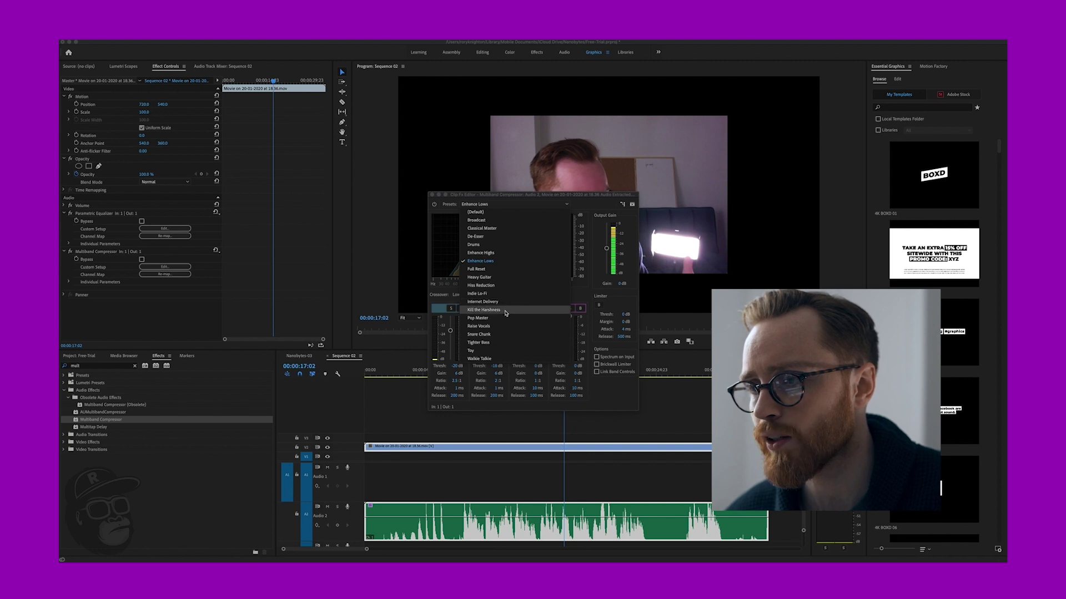
{"action": "left_click", "coordinate": [503, 253]}
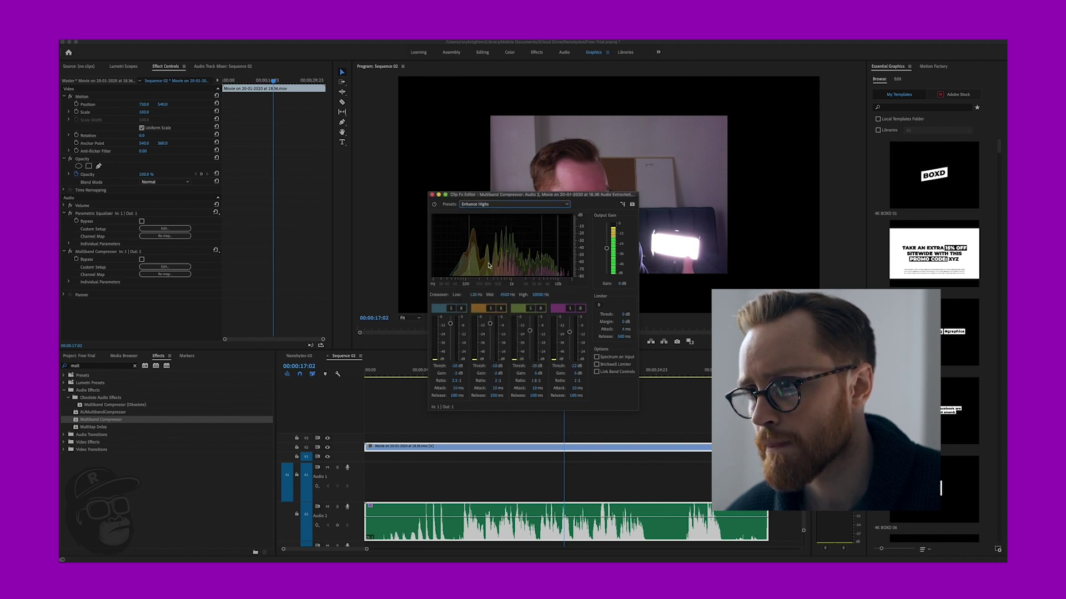
{"action": "left_click", "coordinate": [505, 204]}
{"action": "left_click", "coordinate": [487, 261]}
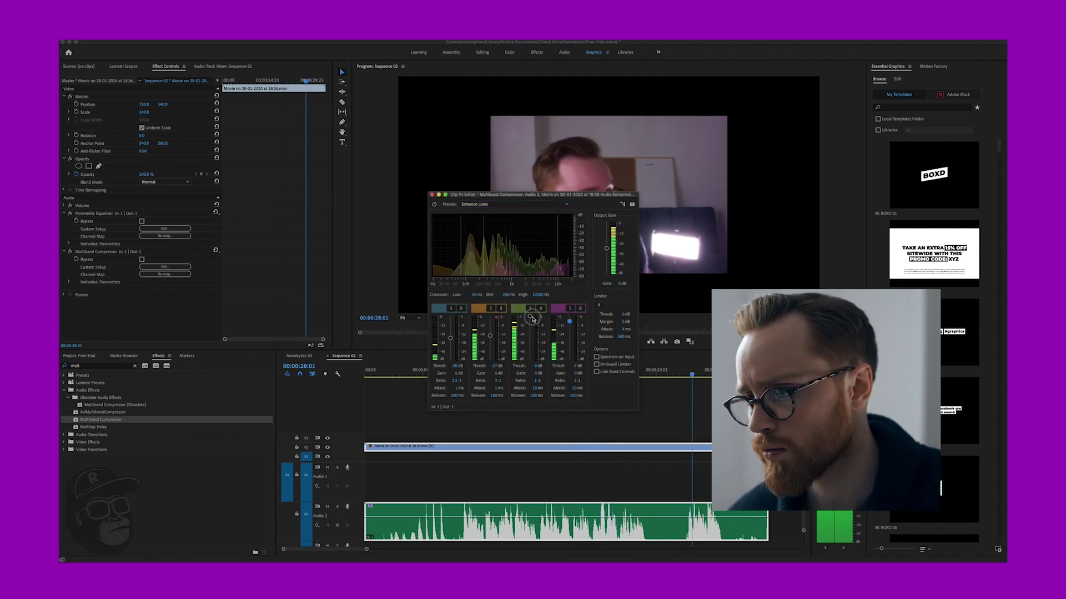
{"action": "left_click_drag", "start_coordinate": [531, 320], "coordinate": [531, 326]}
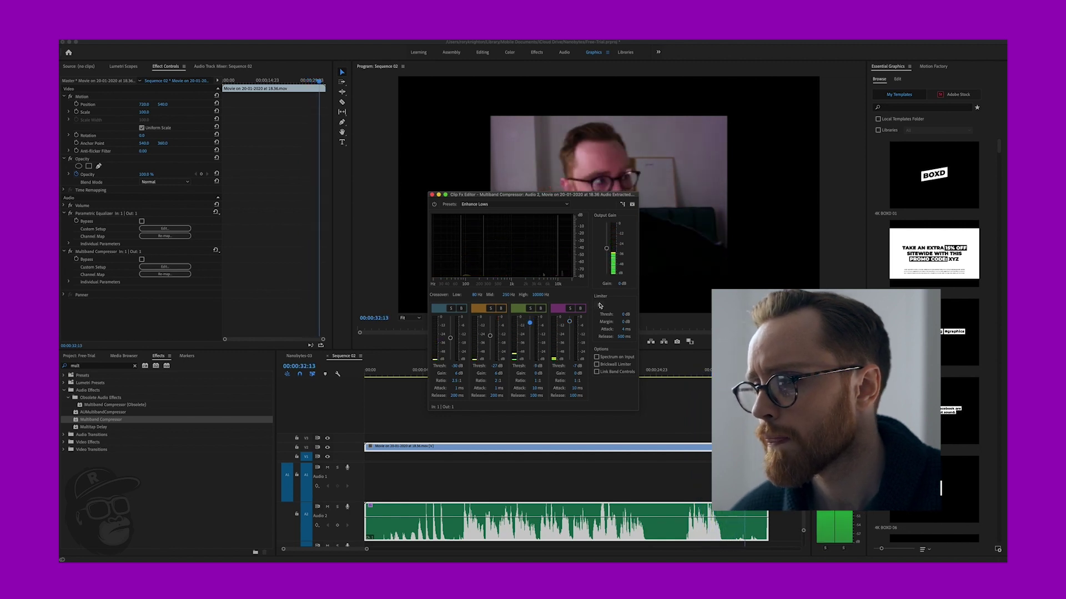
- Close the compressor editor, play the processed audio from about 8 seconds, and select the Effects search text
{"action": "left_click", "coordinate": [432, 196]}
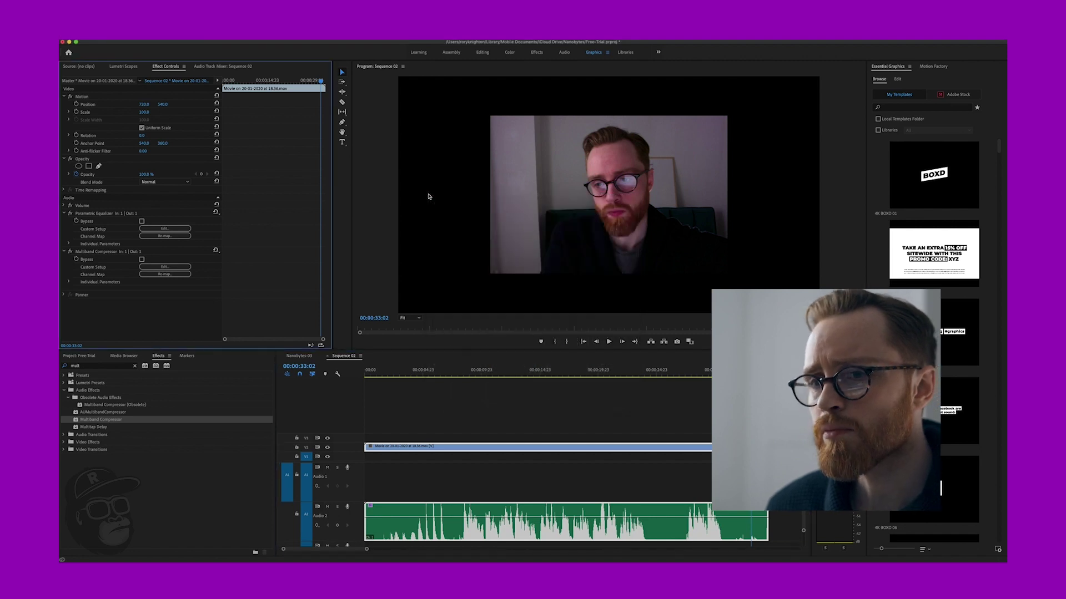
{"action": "left_click", "coordinate": [461, 362]}
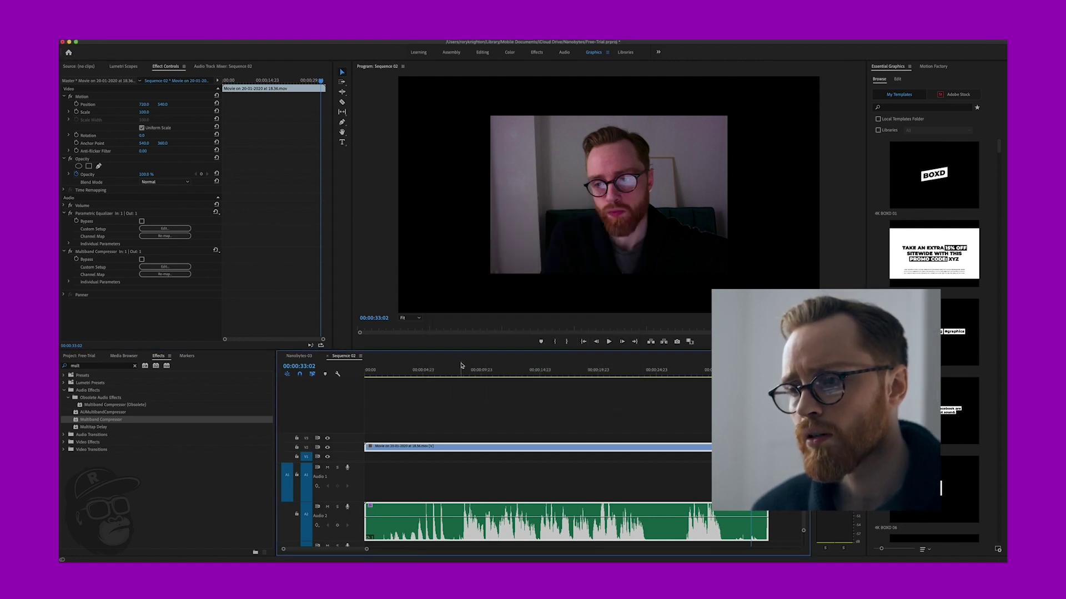
{"action": "left_click", "coordinate": [461, 369]}
{"action": "key", "text": "space"}
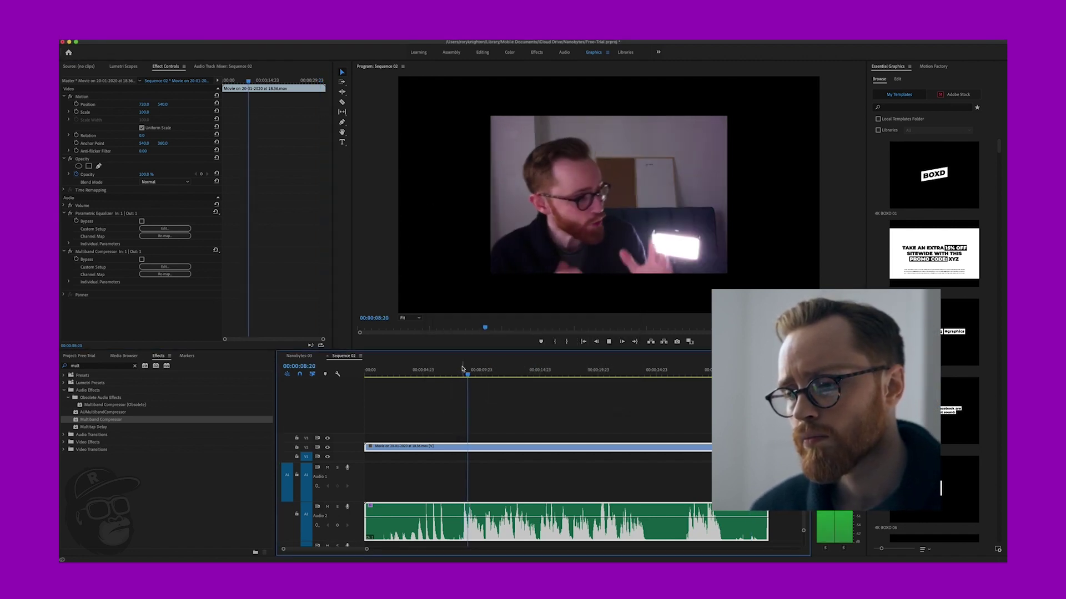
{"action": "key", "text": "space"}
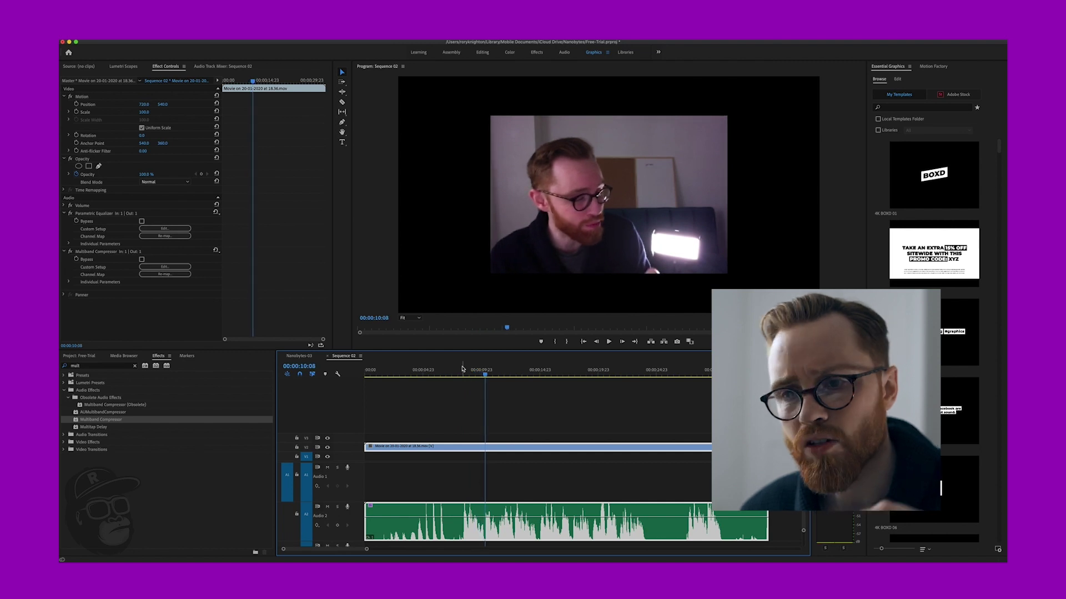
{"action": "double_click", "coordinate": [87, 369]}
- Apply a second Parametric Equalizer effect to the Audio 2 clip
{"action": "type", "text": "para"}
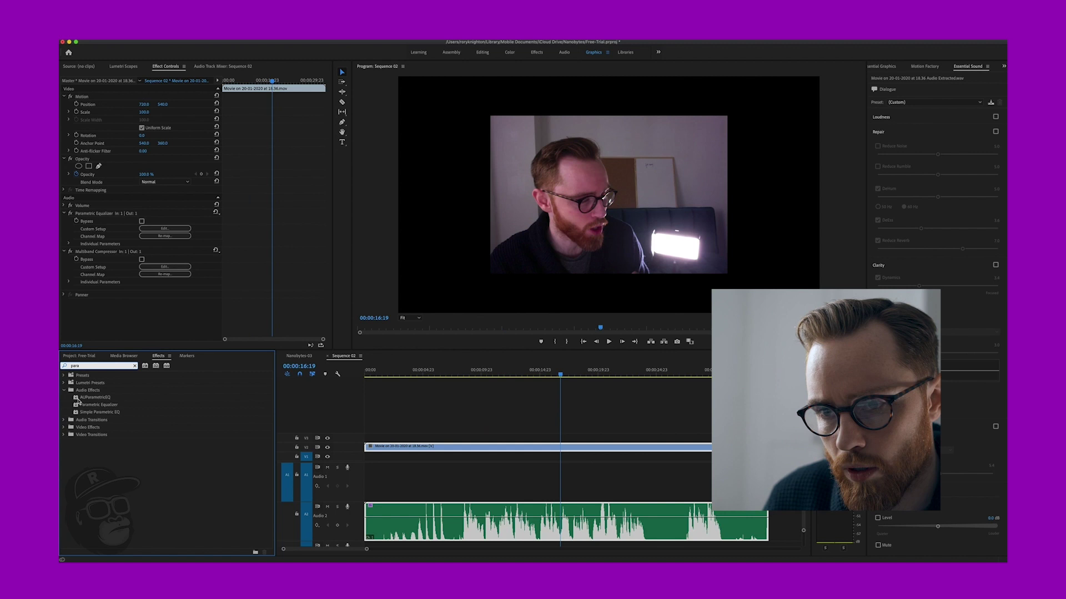
{"action": "left_click", "coordinate": [85, 406]}
{"action": "left_click_drag", "start_coordinate": [85, 406], "coordinate": [440, 524]}
{"action": "scroll", "coordinate": [159, 277], "scroll_direction": "down", "scroll_amount": 1}
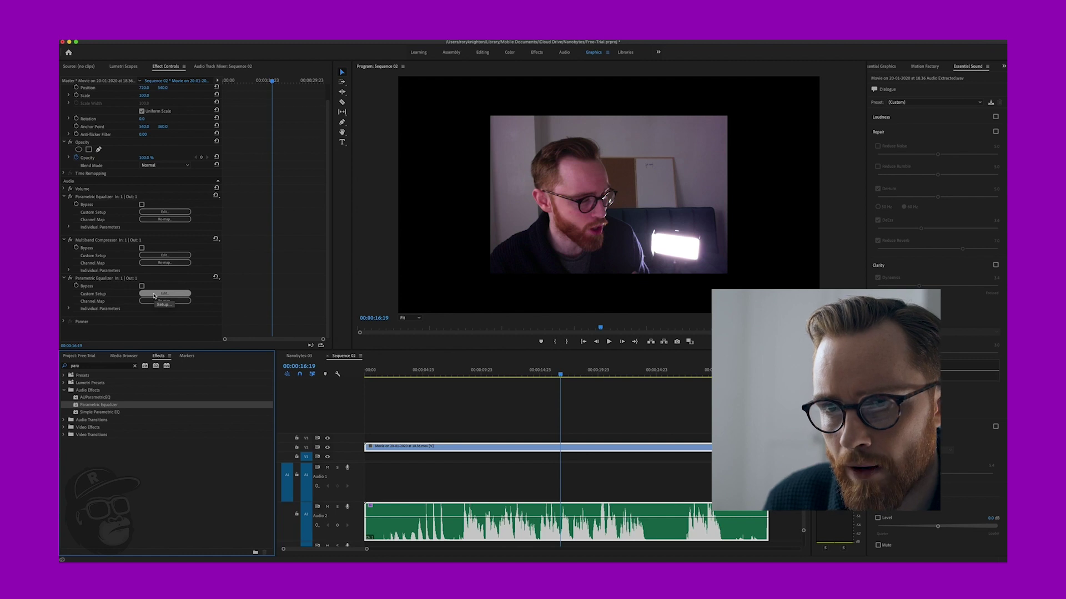
- Open the new equalizer's editor and play back from about six seconds to audition it
{"action": "left_click", "coordinate": [154, 296]}
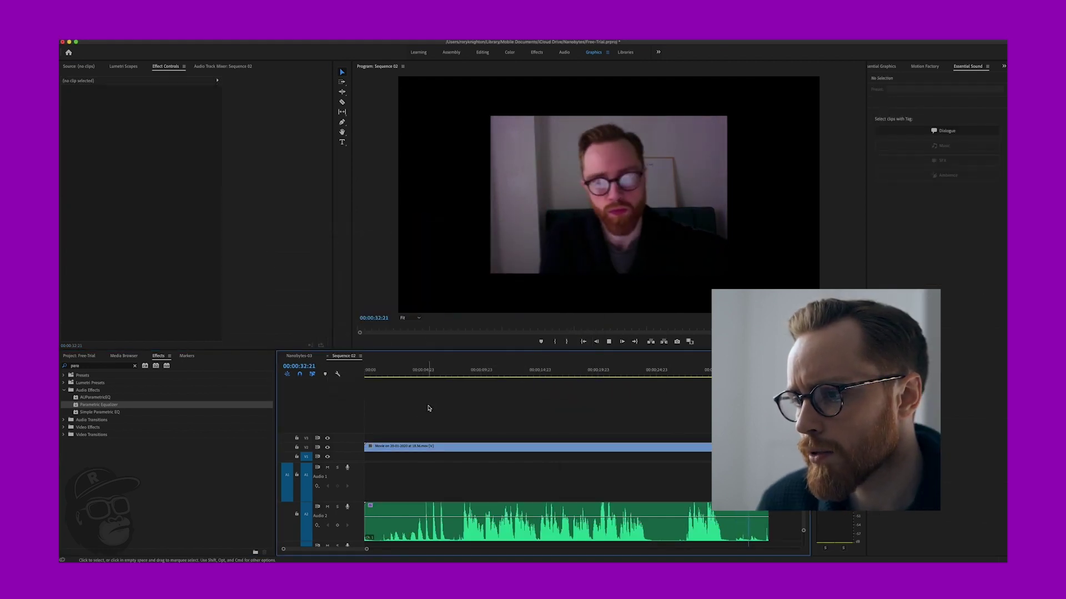
{"action": "left_click", "coordinate": [444, 373]}
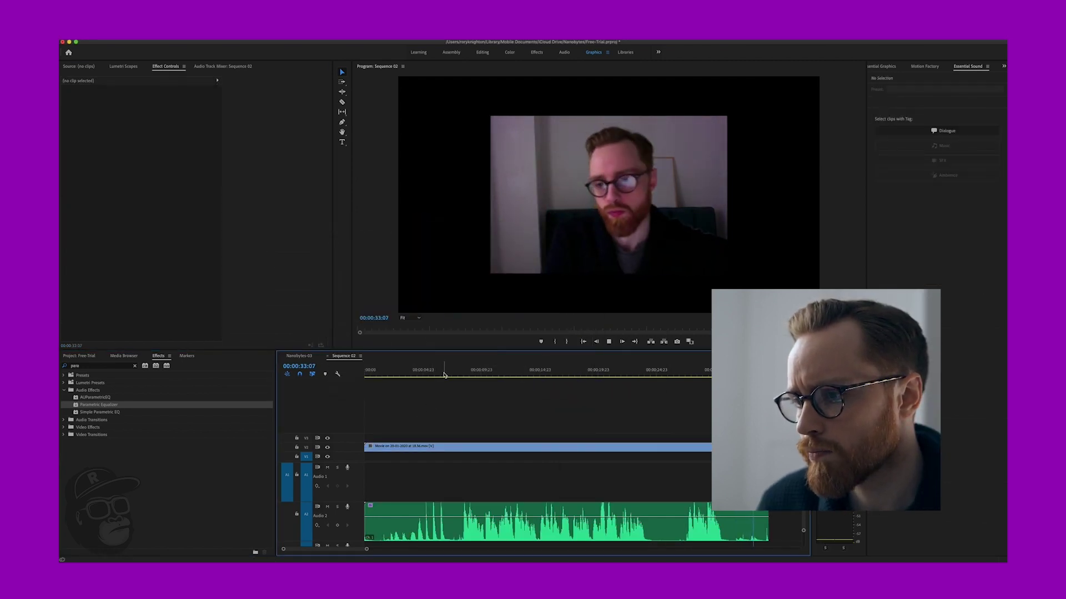
{"action": "key", "text": "space"}
{"action": "left_click", "coordinate": [402, 499]}
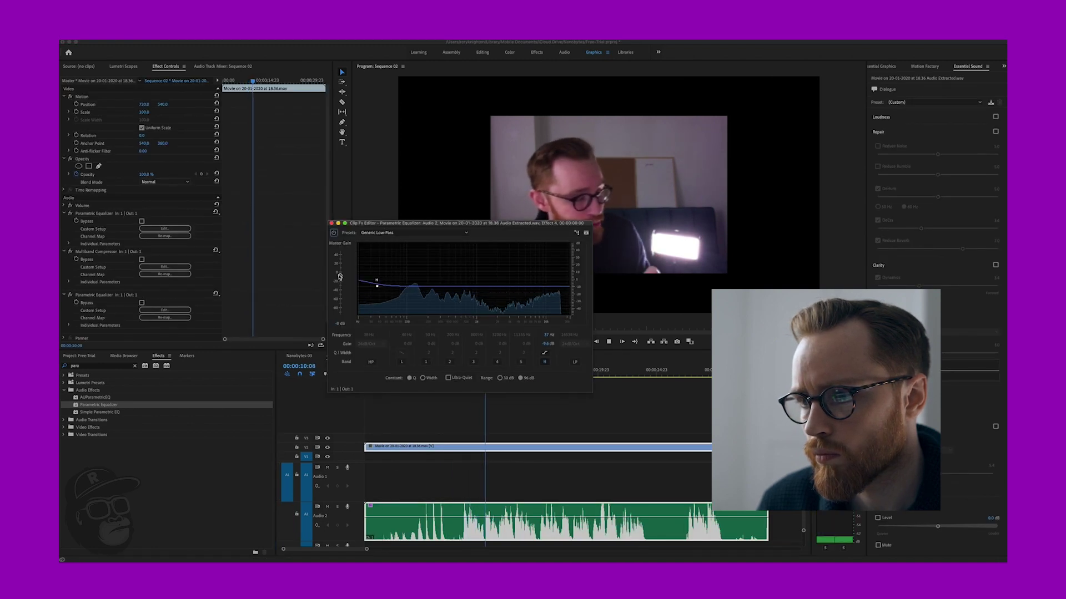
- Set the equalizer's master gain to -2.5 dB with the Generic Low-Pass preset, then close the editor
{"action": "left_click_drag", "start_coordinate": [340, 276], "coordinate": [339, 272]}
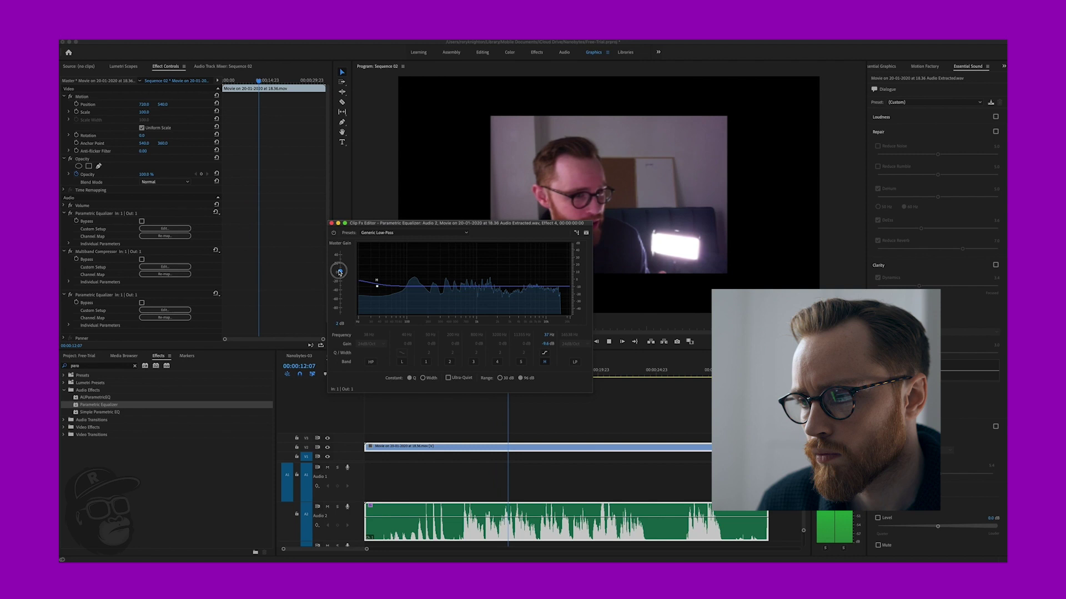
{"action": "left_click", "coordinate": [398, 233]}
{"action": "left_click", "coordinate": [399, 235]}
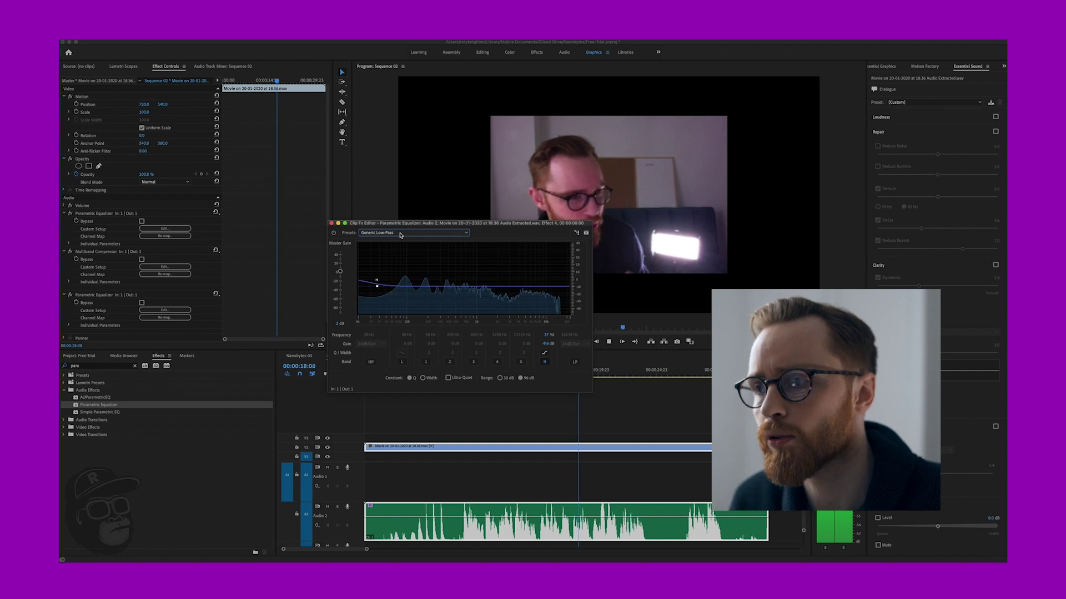
{"action": "left_click", "coordinate": [399, 235]}
{"action": "left_click", "coordinate": [344, 242]}
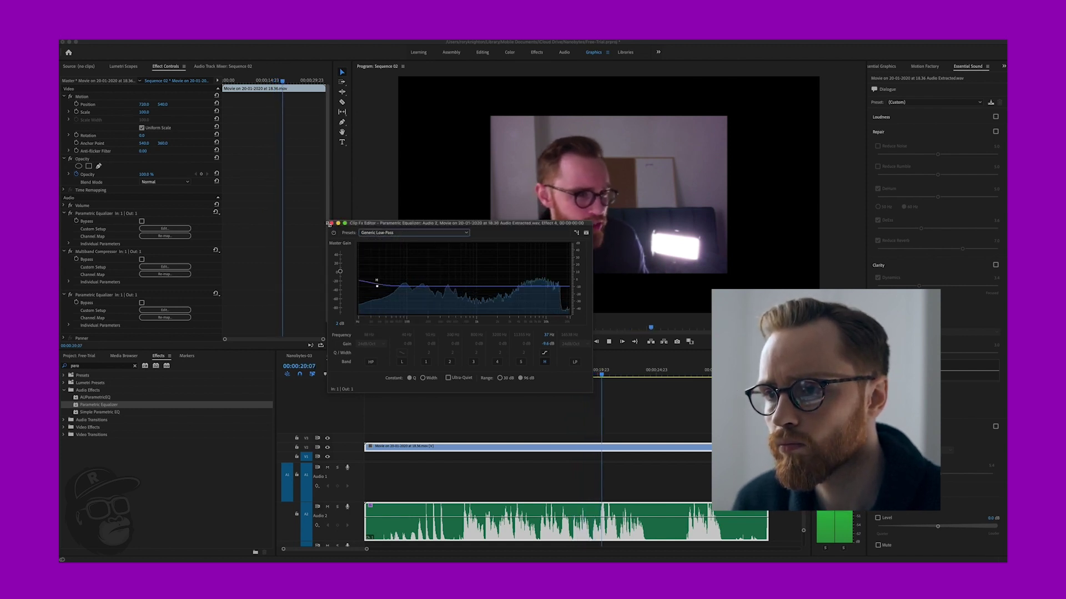
{"action": "left_click", "coordinate": [329, 224]}
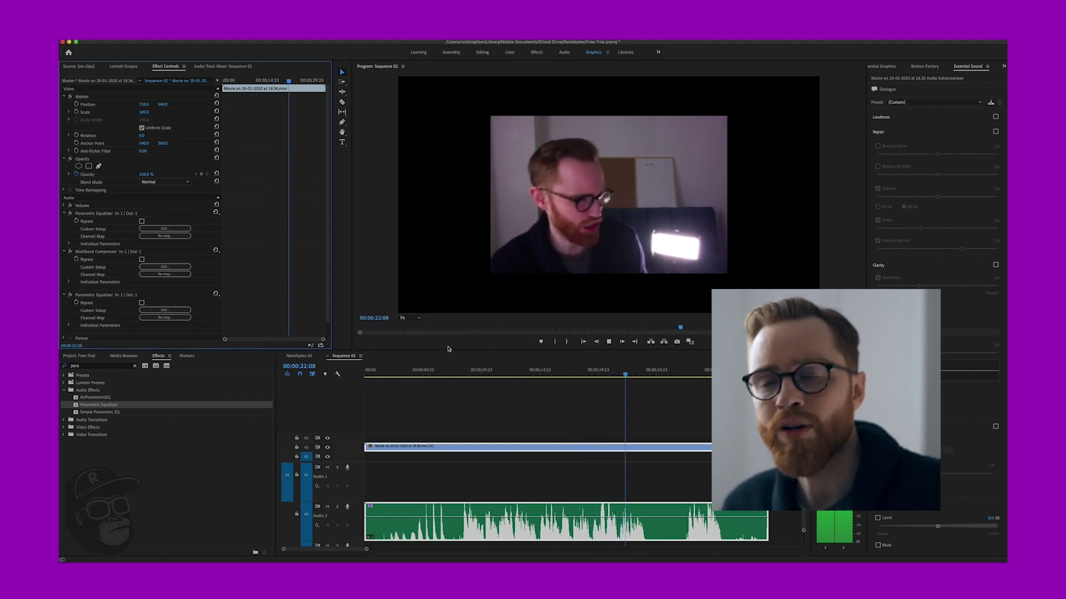